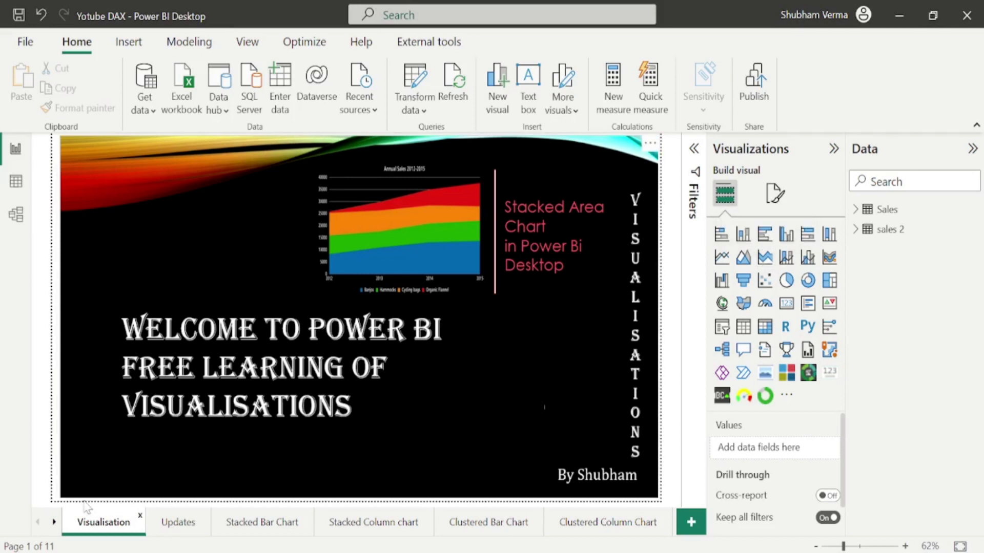
Open the stacked area chart page of the report and select the empty stacked area visual
left_click(54, 521)
left_click(54, 522)
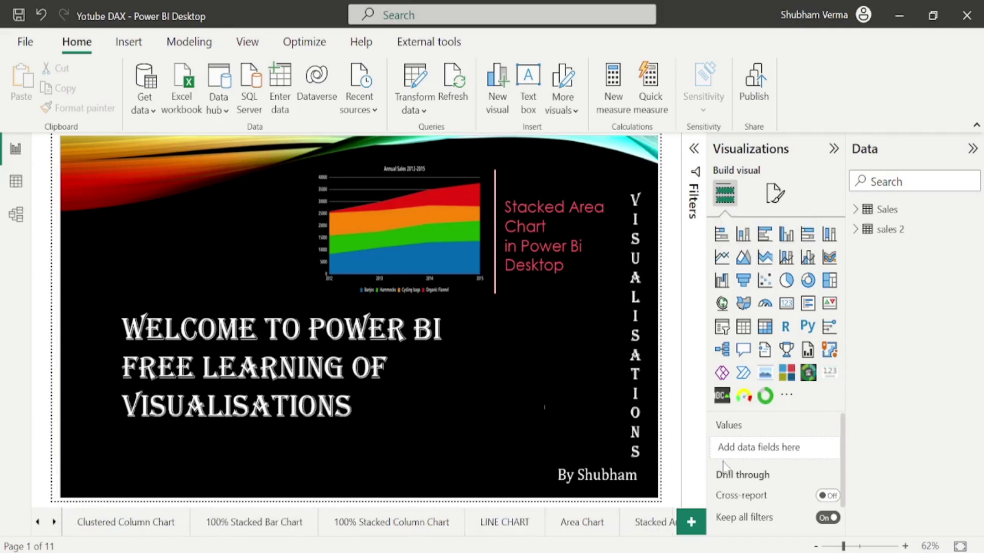
left_click(653, 524)
left_click(626, 235)
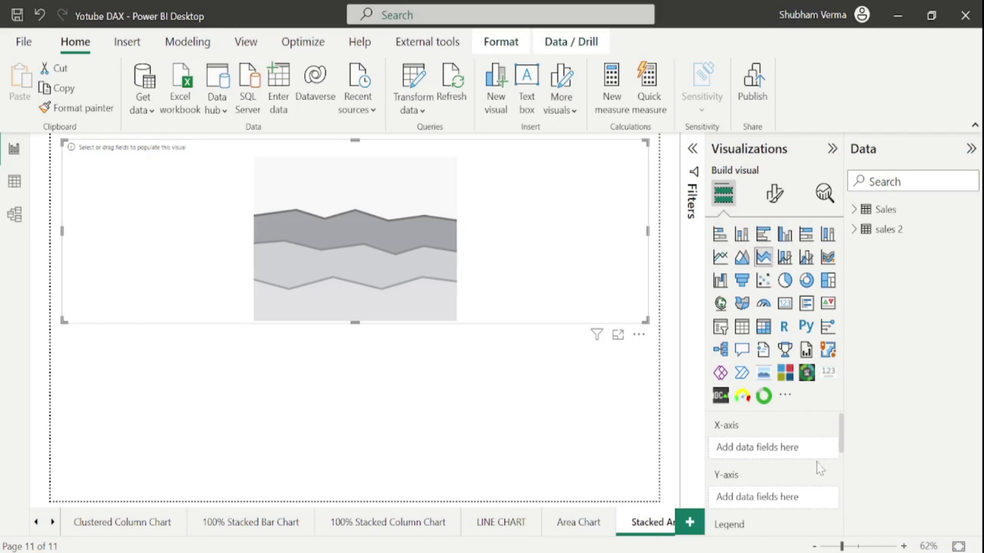
Switch the empty visual to an area chart to compare the field wells, and return it to a stacked area chart
left_click_drag(843, 447, 844, 425)
left_click(742, 262)
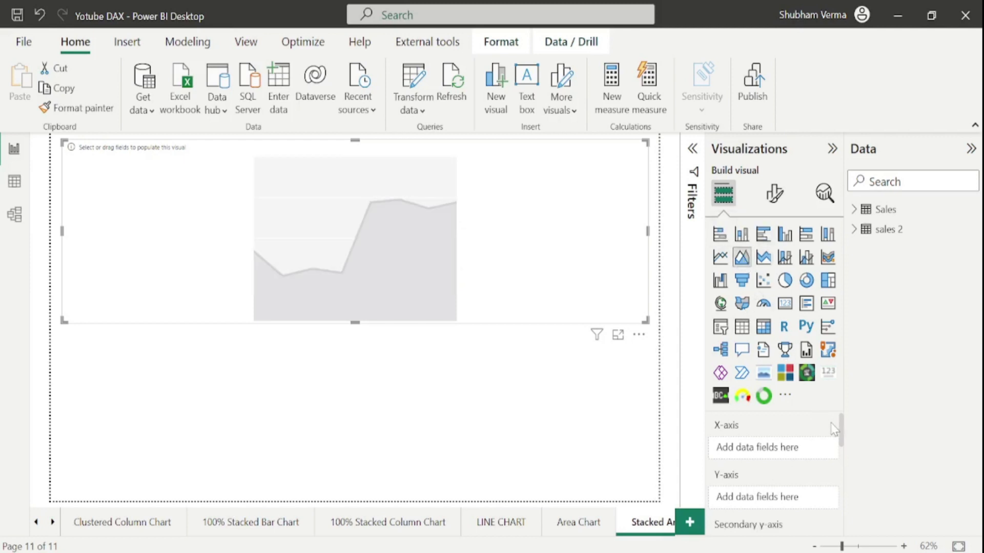
left_click_drag(843, 432, 844, 453)
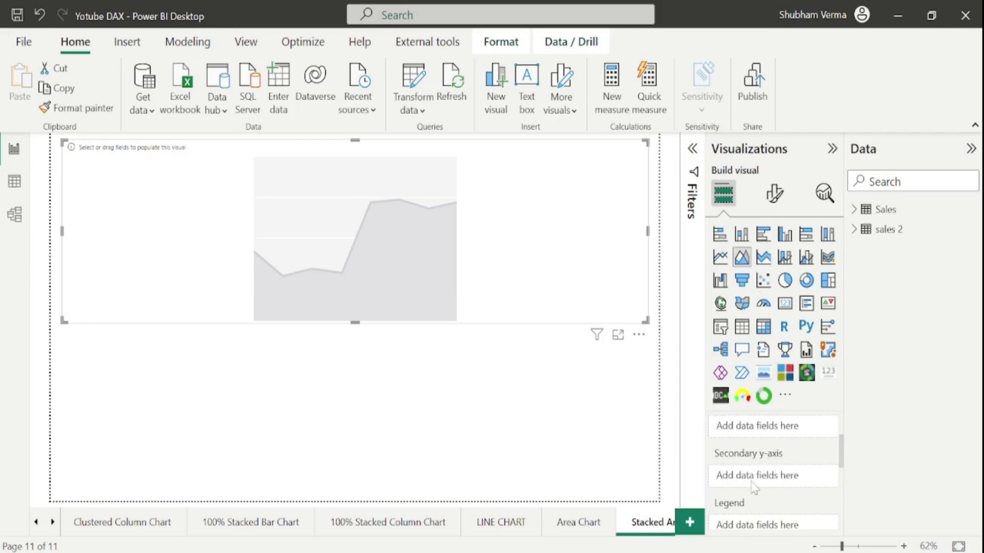
left_click(766, 263)
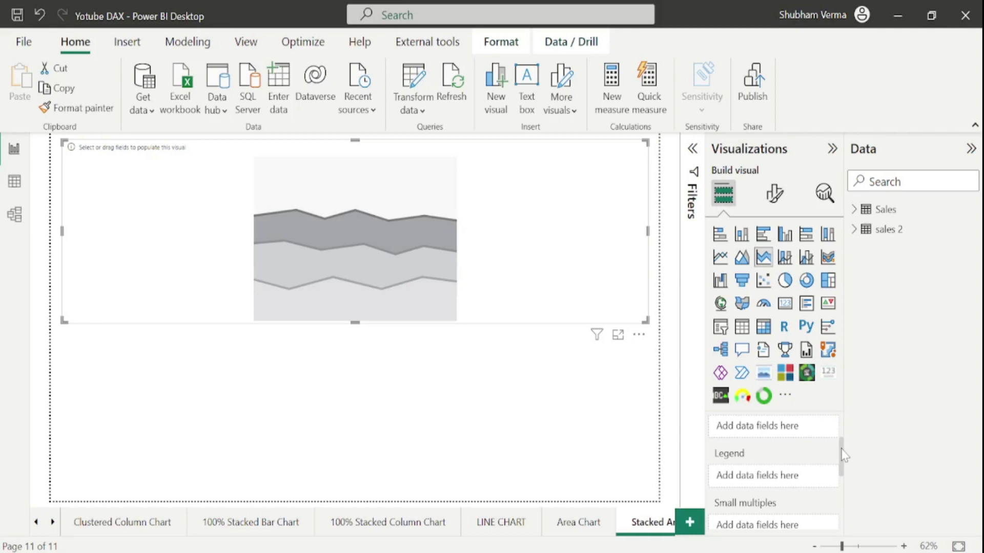
left_click_drag(844, 455, 846, 399)
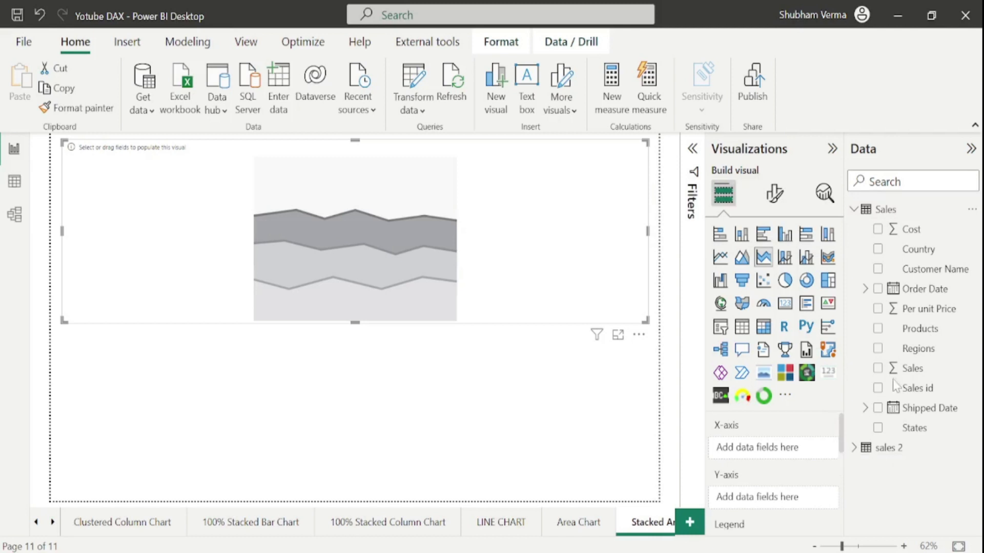
Put Order Date from the Sales table on the chart's X-axis, removing Year, Quarter and Day to keep only Month
left_click_drag(939, 293, 784, 449)
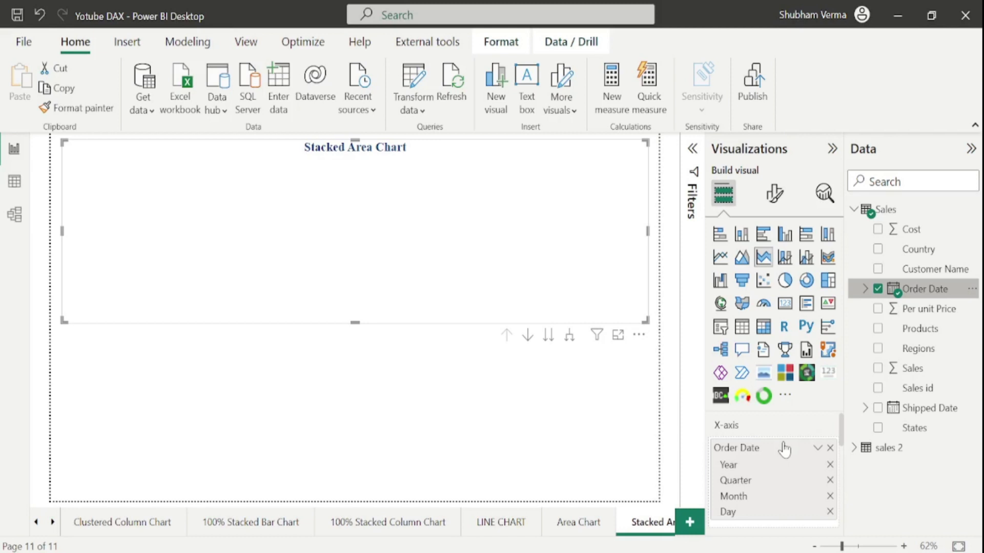
left_click(830, 465)
left_click(830, 465)
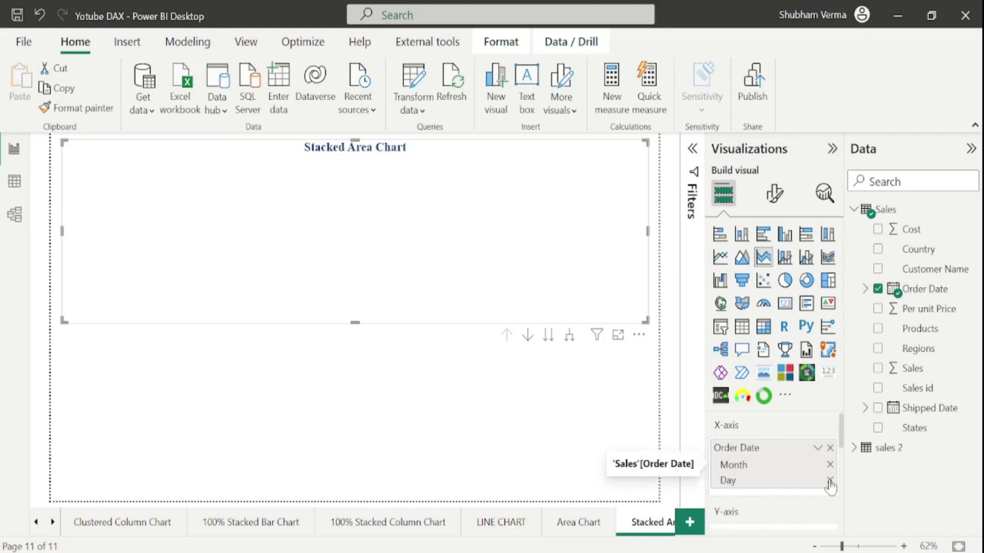
left_click(831, 480)
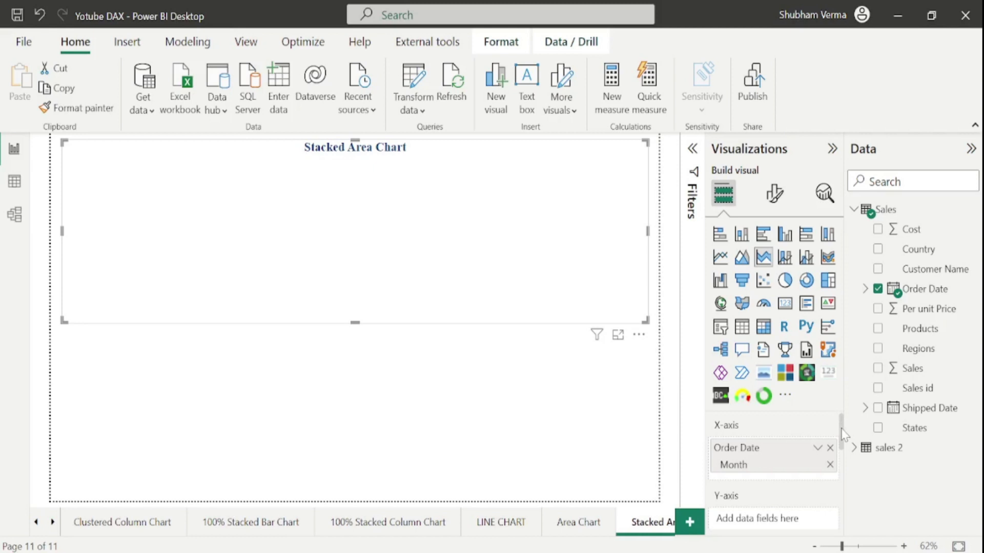
Add the Sales field to the chart's Y-axis and check the monthly values along the area
scroll(838, 429, "down", 1)
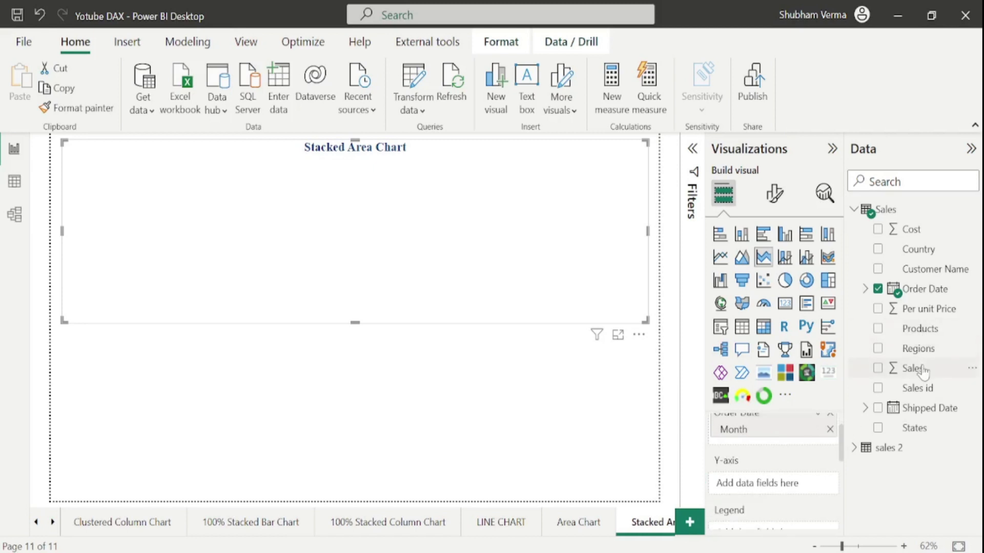
left_click_drag(921, 373, 790, 486)
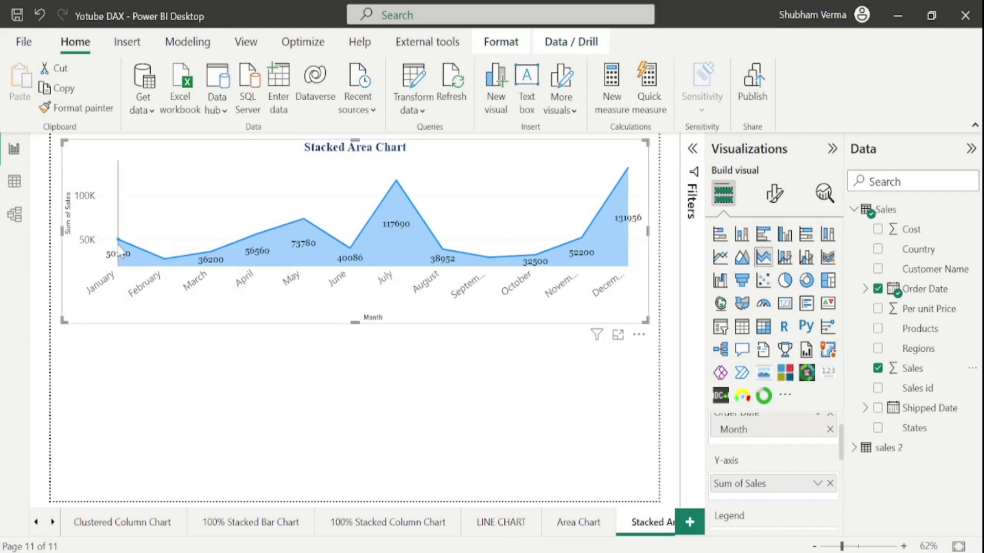
mouse_move(118, 249)
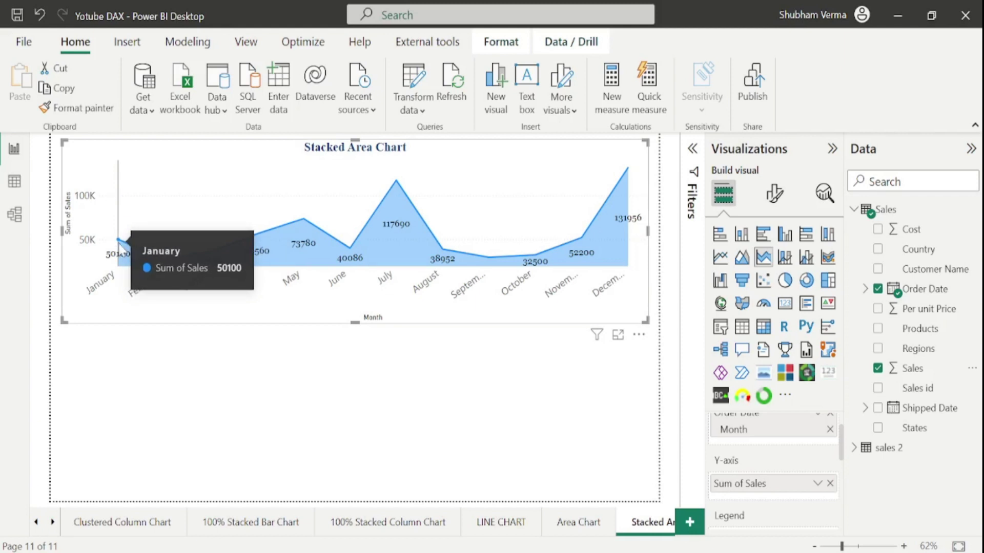
mouse_move(159, 263)
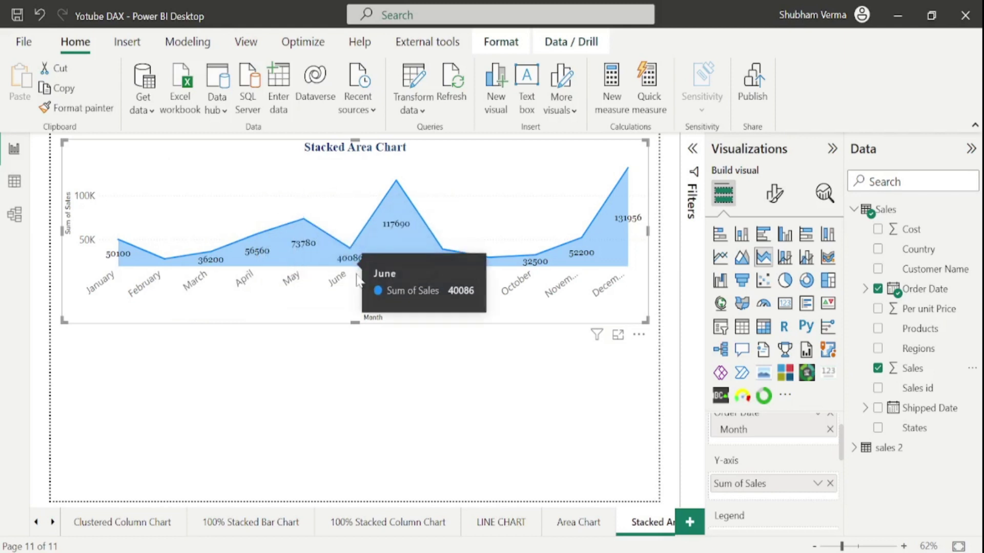
mouse_move(350, 260)
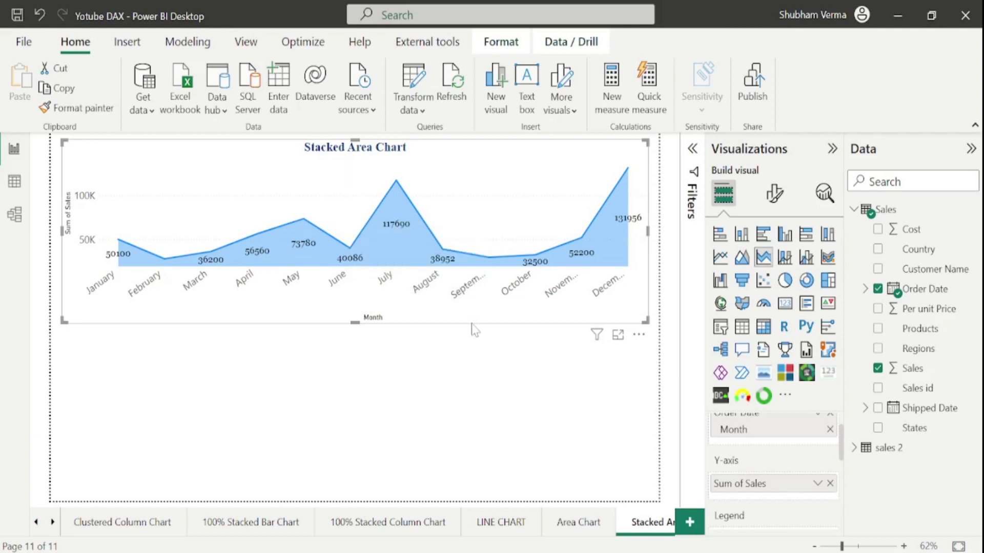
Duplicate the stacked area chart and fit the copy into the empty space below the original
right_click(516, 315)
mouse_move(635, 380)
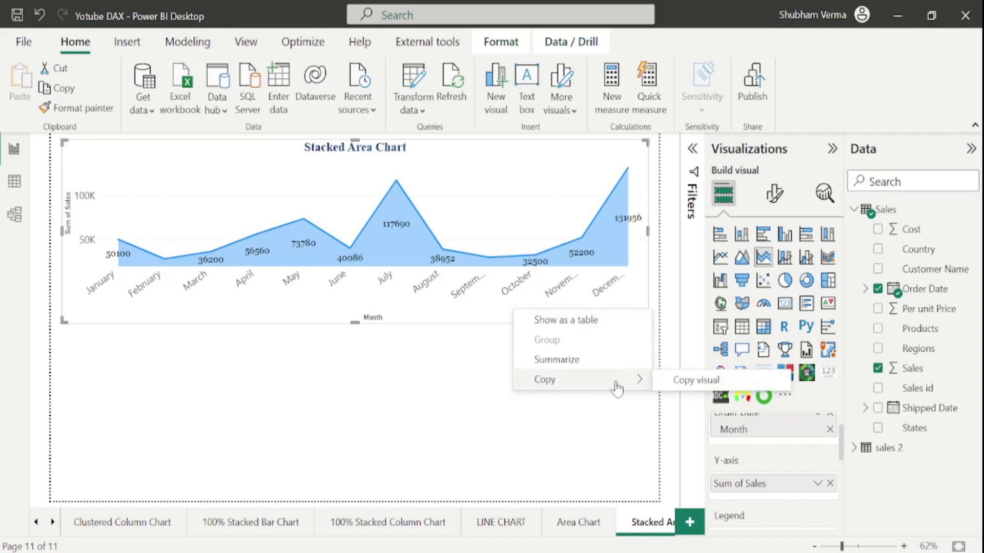
left_click(687, 394)
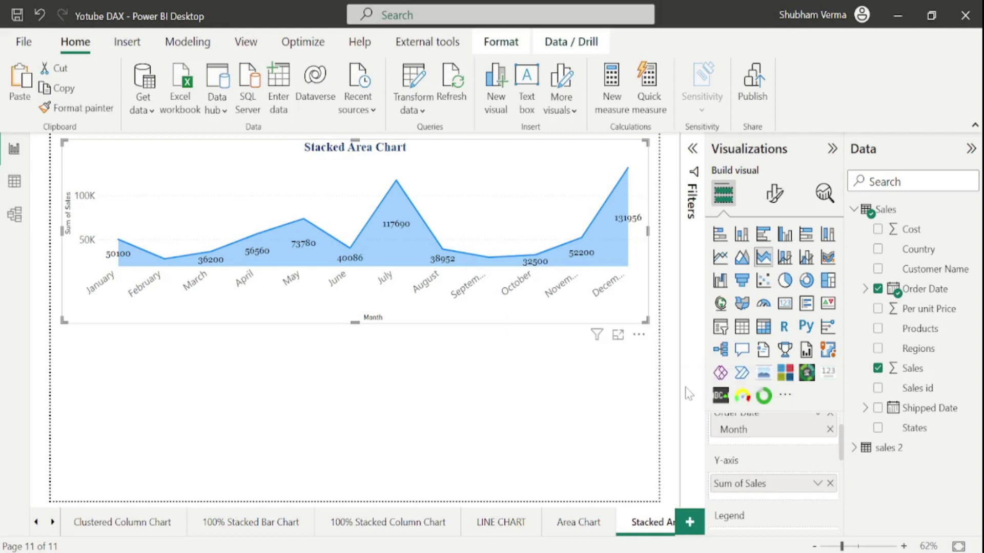
left_click(494, 380)
key("ctrl+v")
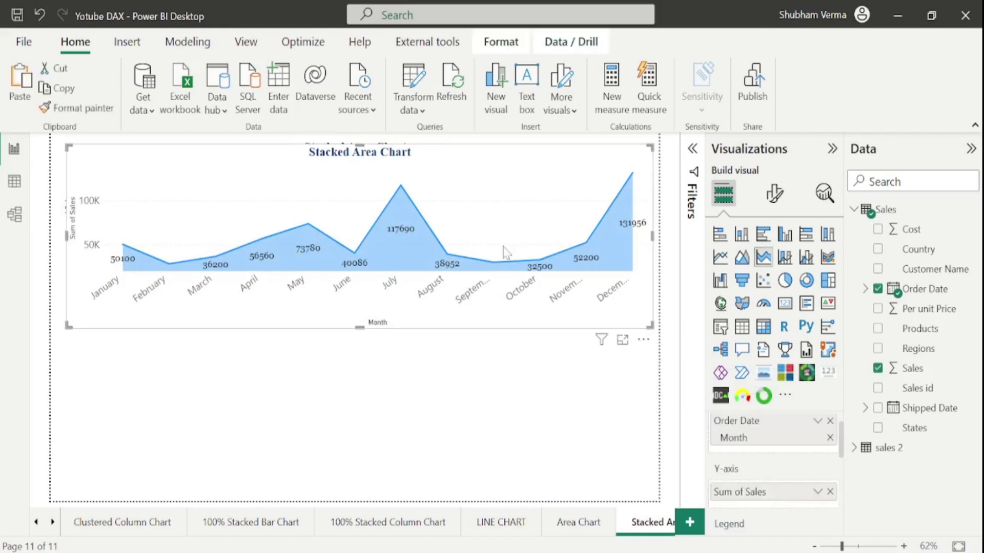
left_click_drag(564, 210, 578, 392)
left_click_drag(657, 320, 628, 340)
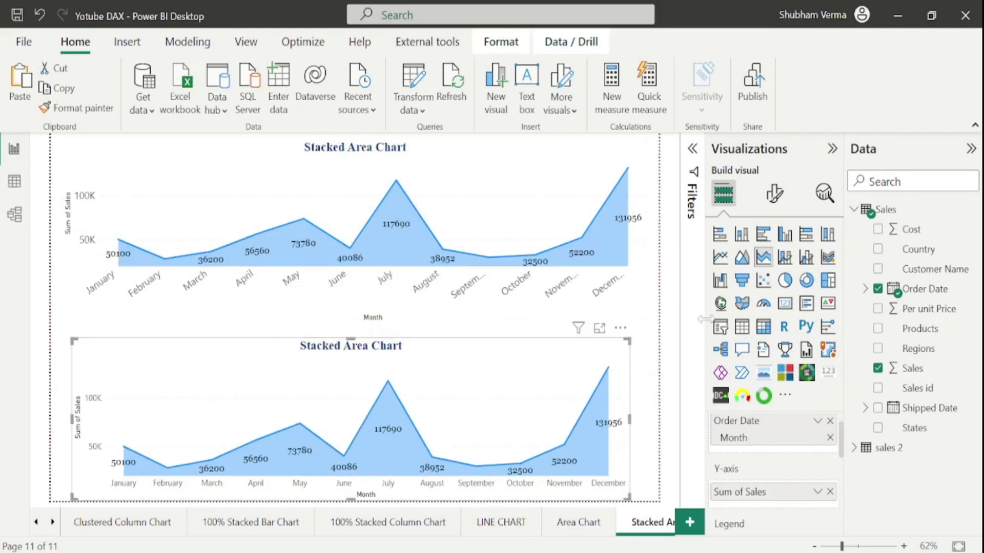
Convert the lower copy to an area chart and shorten its title to "Area Chart"
left_click(743, 258)
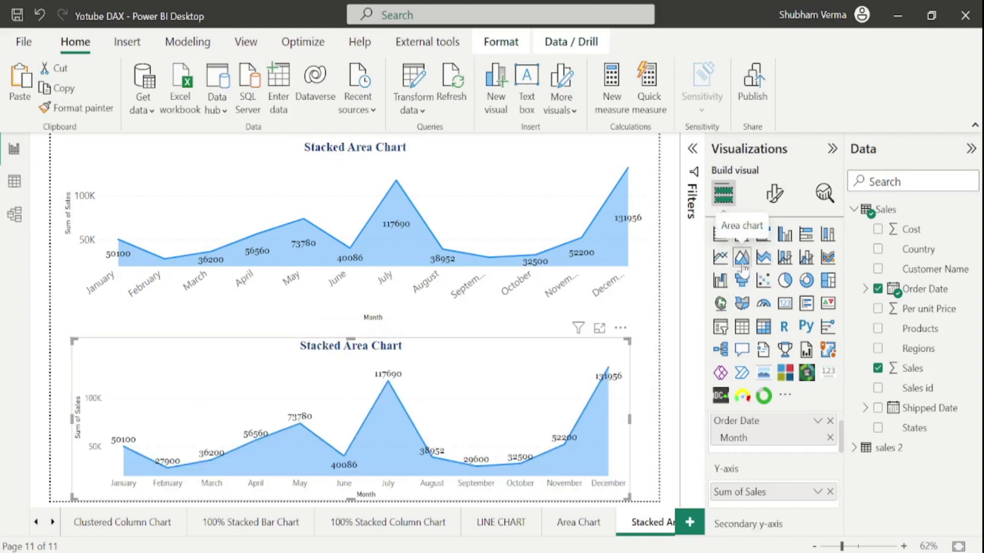
left_click(774, 193)
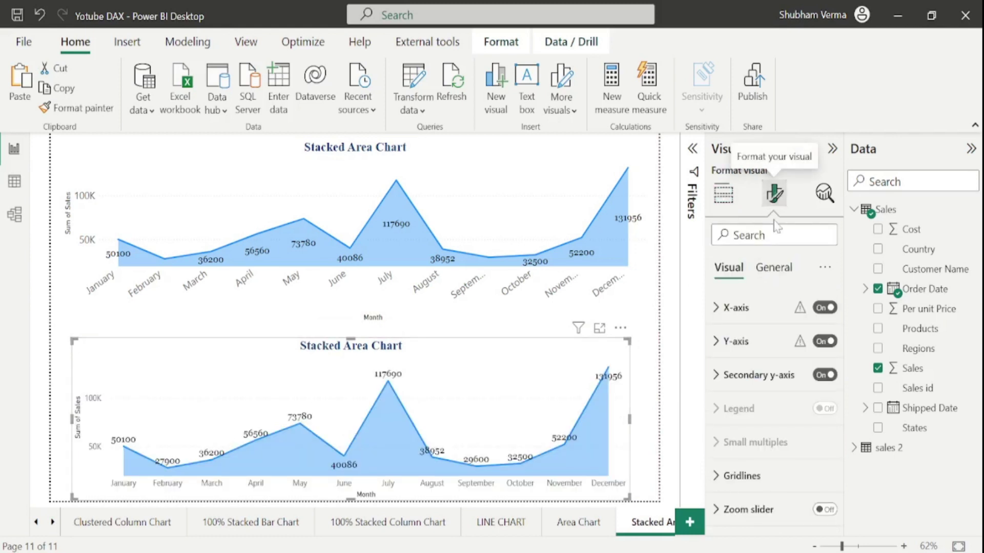
left_click(766, 270)
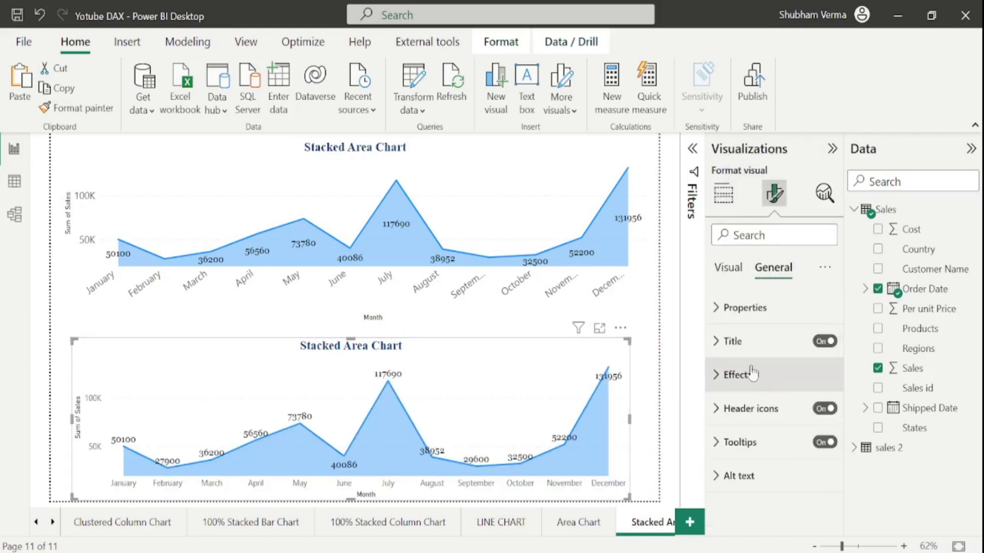
left_click(716, 341)
left_click_drag(754, 425, 686, 439)
key("BackSpace")
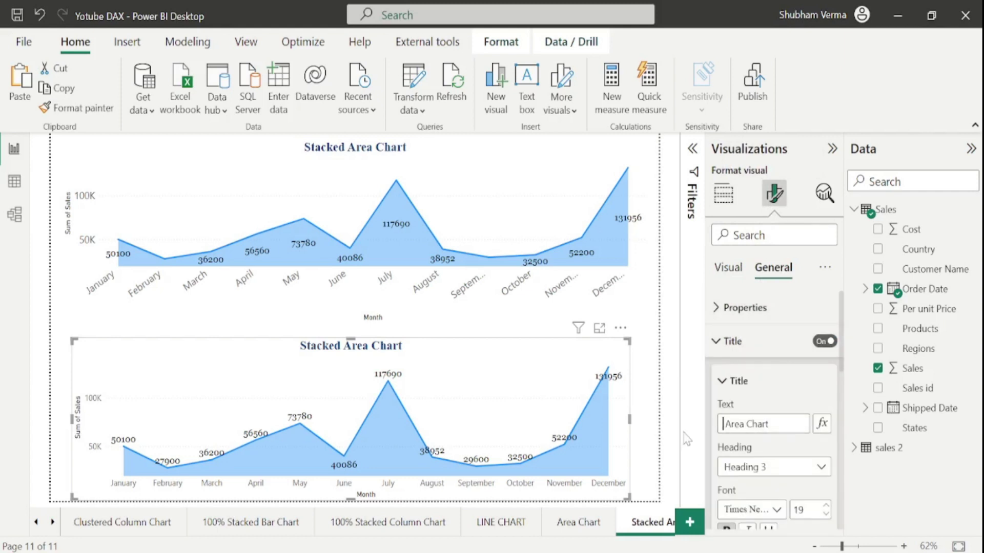
left_click(687, 439)
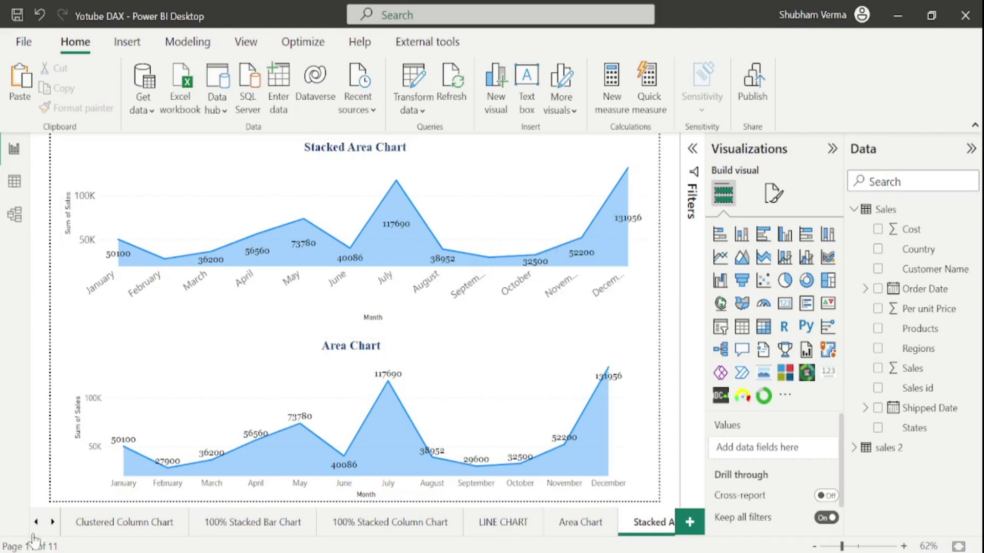
View the Visualisation cover page and return to the stacked area chart page
left_click(36, 524)
left_click(36, 524)
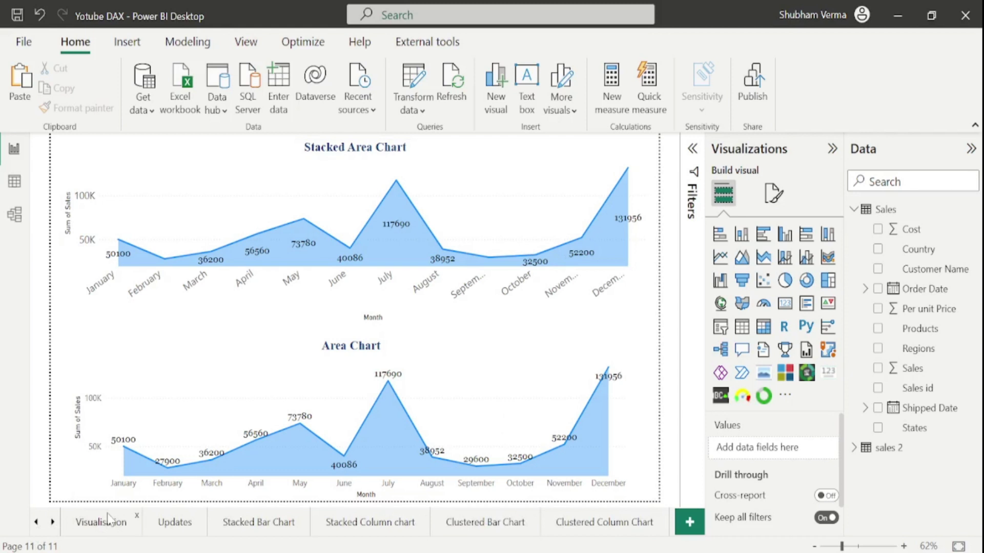
left_click(108, 522)
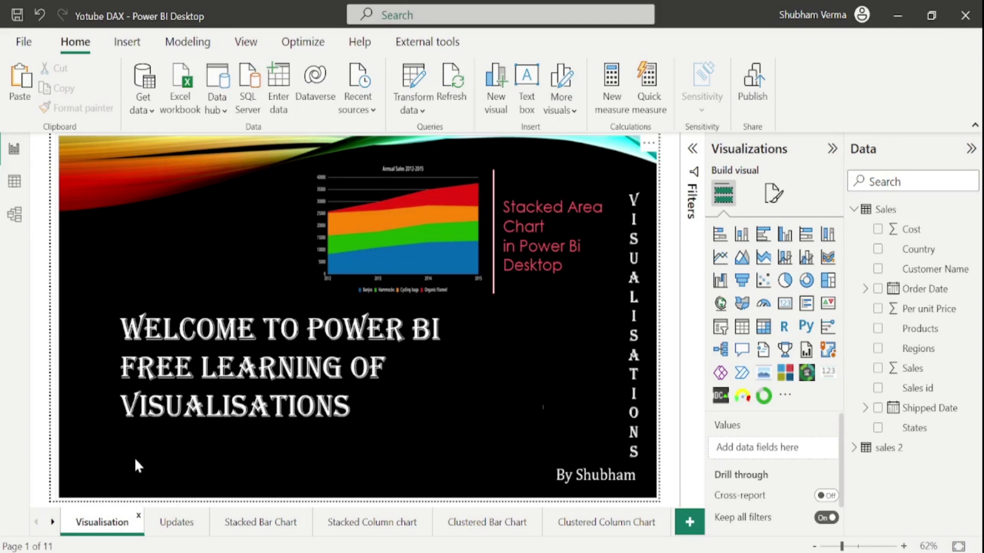
left_click(52, 521)
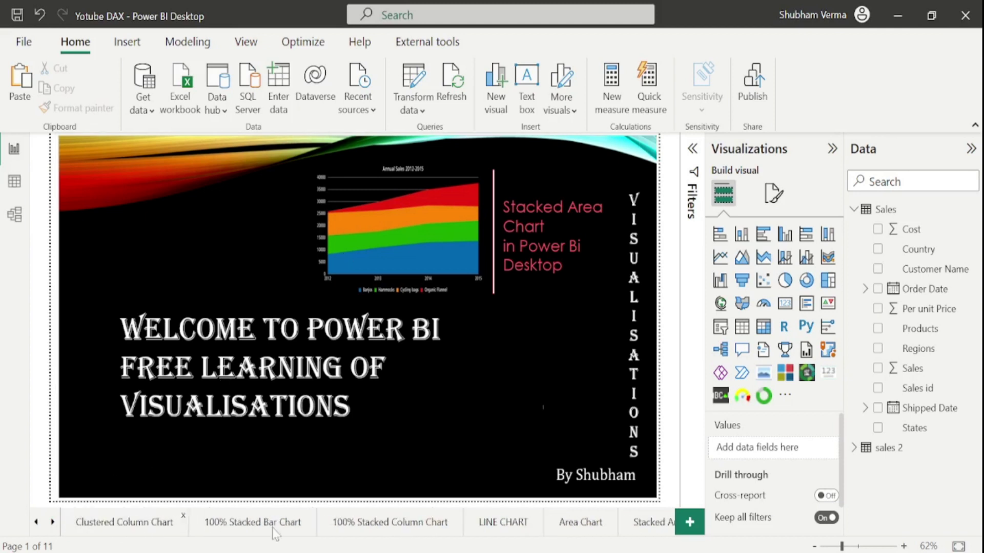
left_click(636, 522)
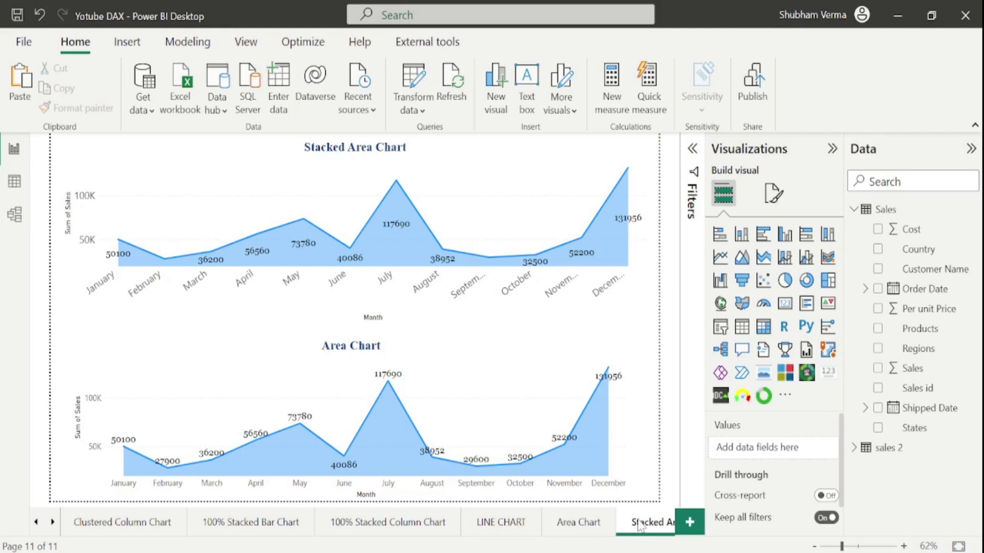
Compare the monthly Sum of Sales values in the stacked area chart with those in the area chart
mouse_move(148, 213)
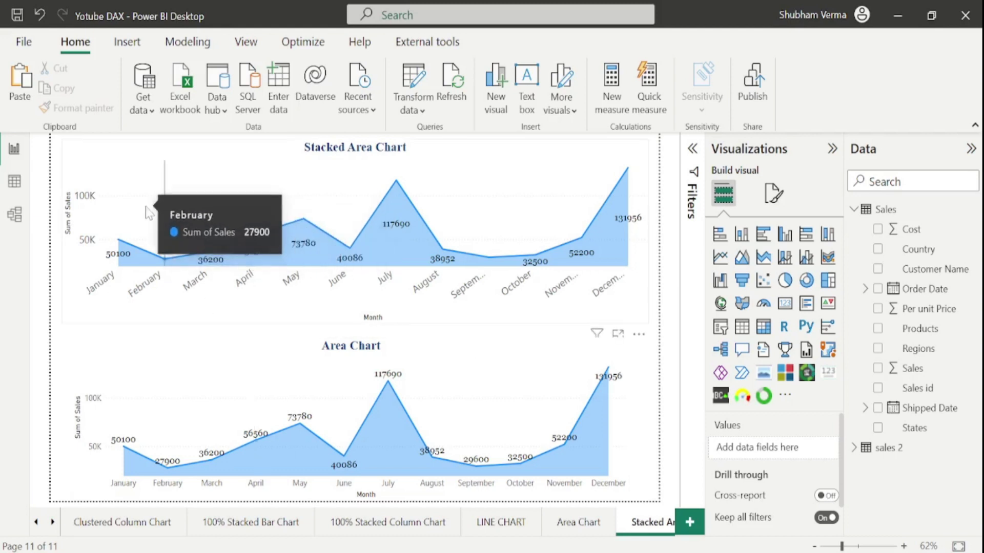
mouse_move(124, 248)
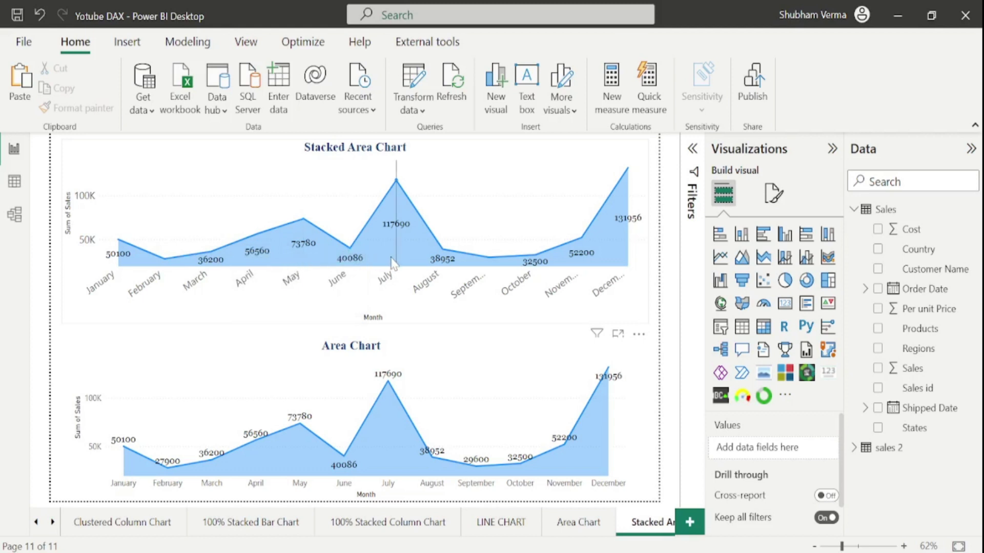
mouse_move(393, 263)
mouse_move(122, 446)
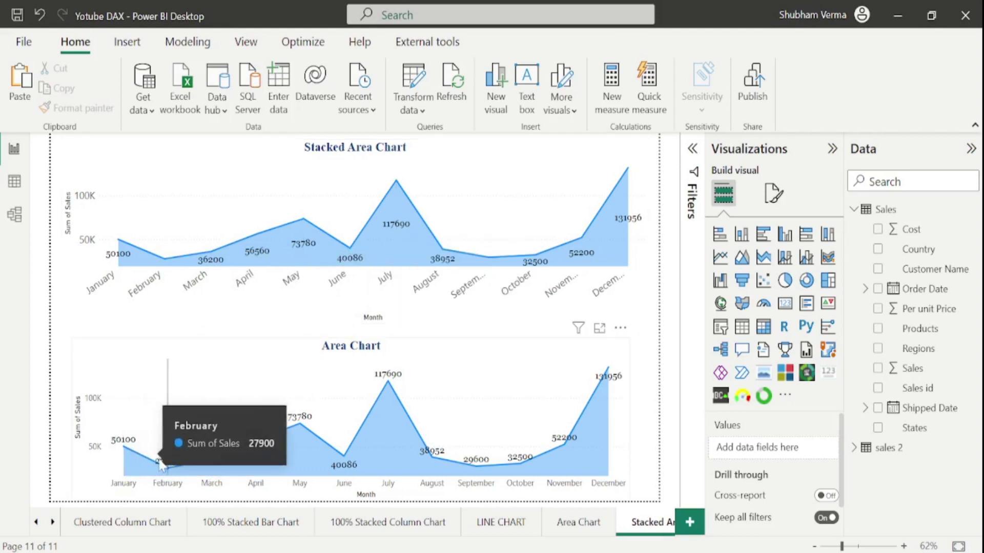
mouse_move(223, 468)
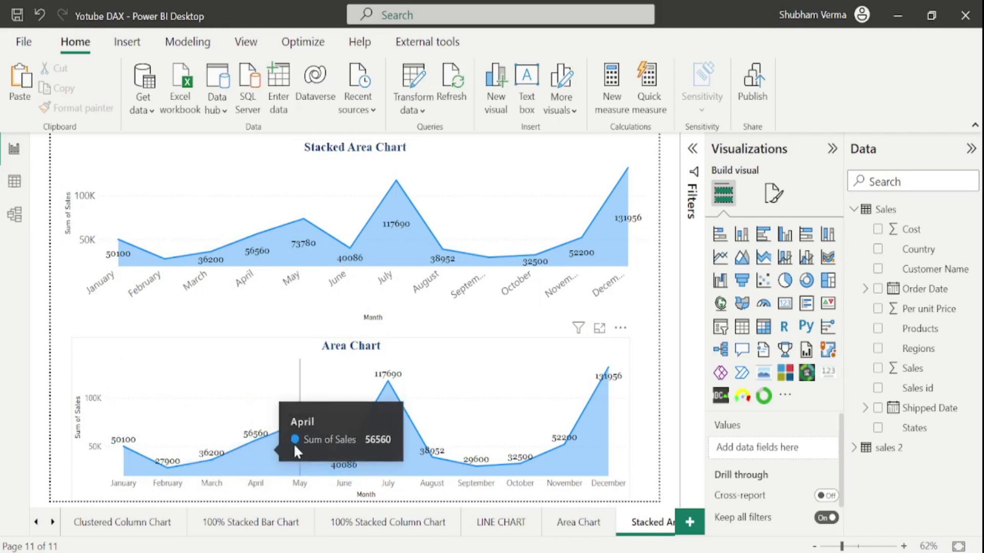
mouse_move(324, 444)
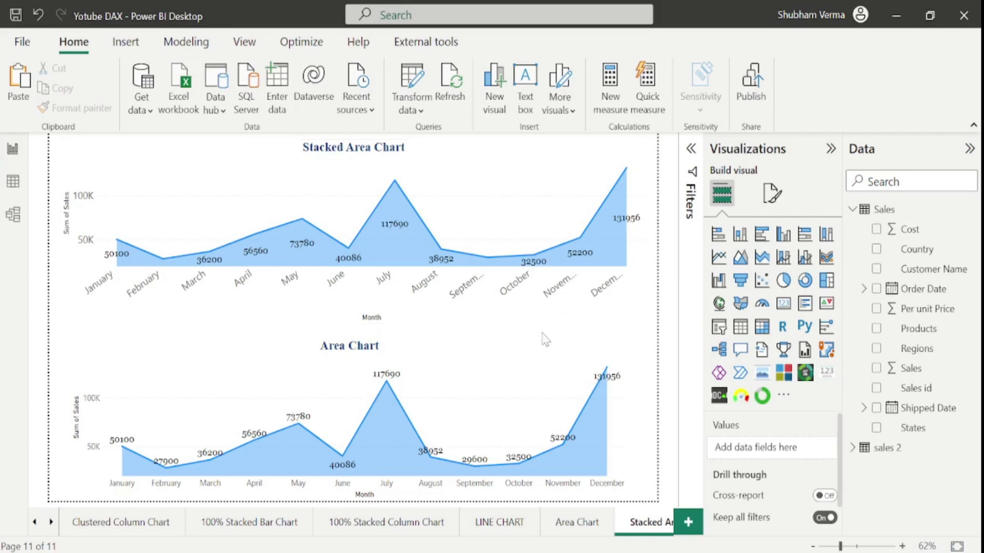
Replace the upper chart's Month-only X-axis with the full Order Date hierarchy of Year, Quarter, Month and Day
left_click(638, 302)
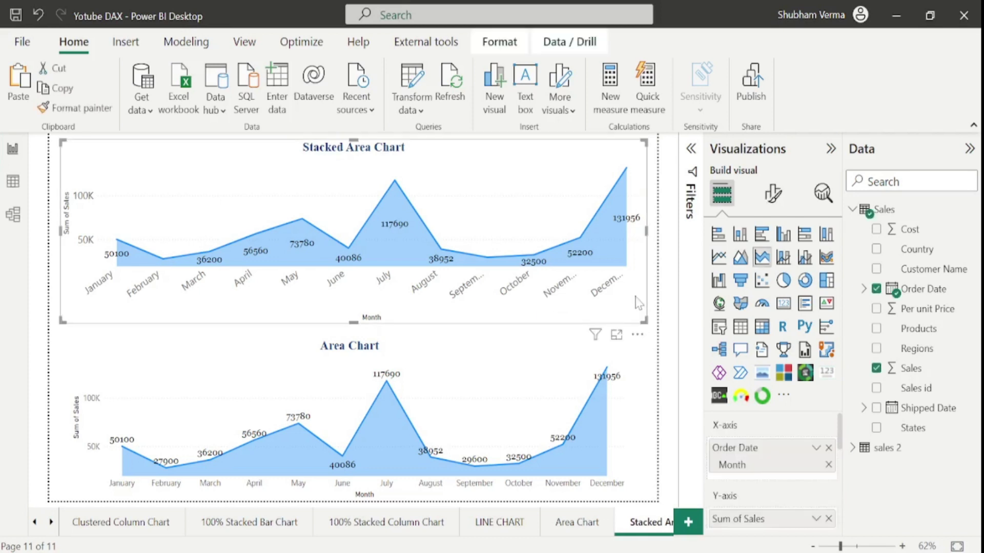
left_click(829, 448)
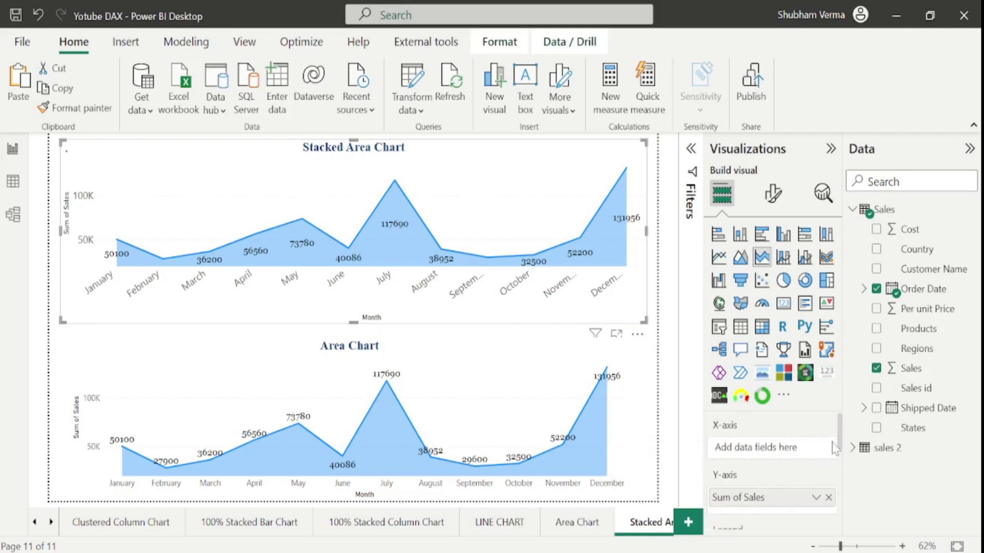
left_click_drag(925, 296, 782, 457)
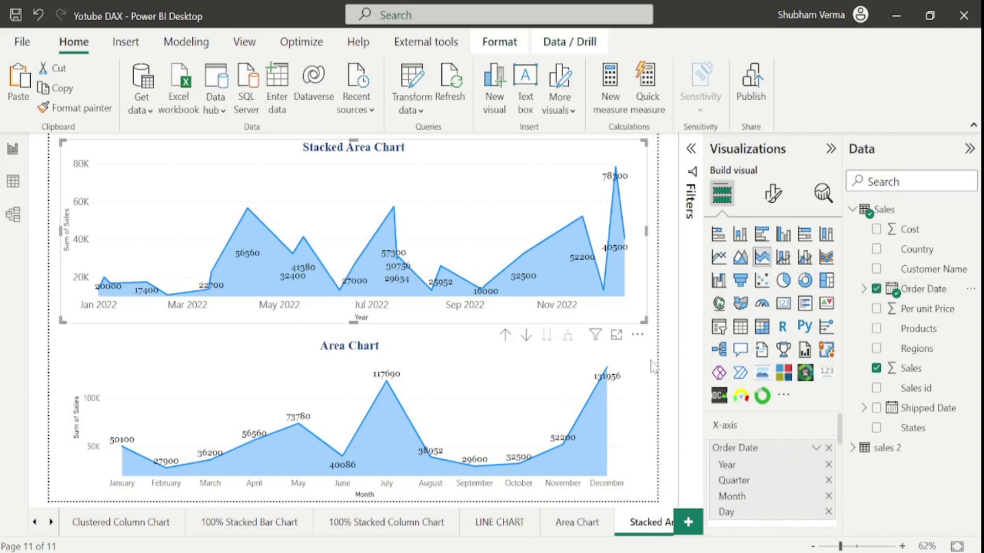
Replace the lower area chart's Month-only X-axis with the full Order Date hierarchy of Year, Quarter, Month and Day
left_click(600, 367)
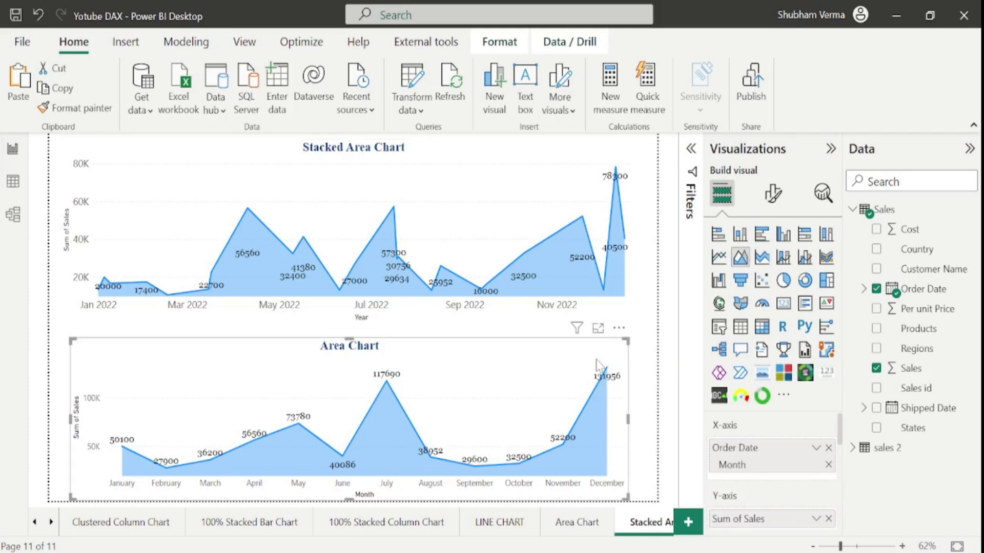
left_click(828, 449)
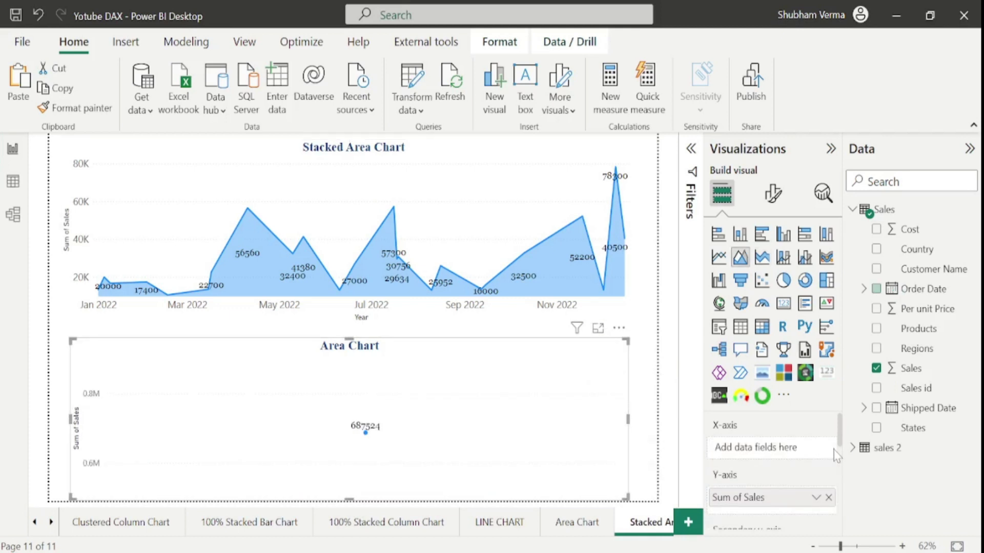
left_click_drag(931, 290, 793, 452)
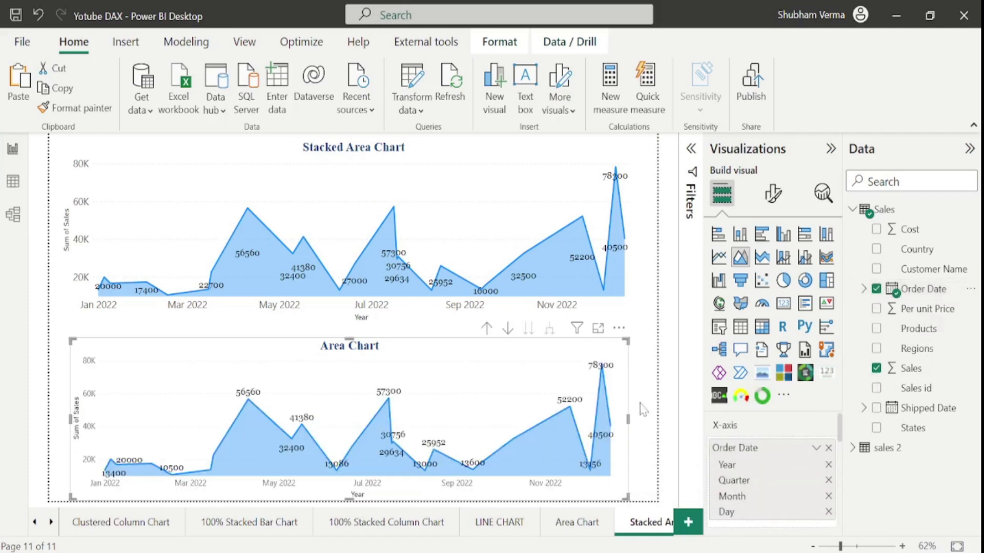
Add Products as the legend of both the area chart and the stacked area chart
left_click_drag(839, 428, 839, 477)
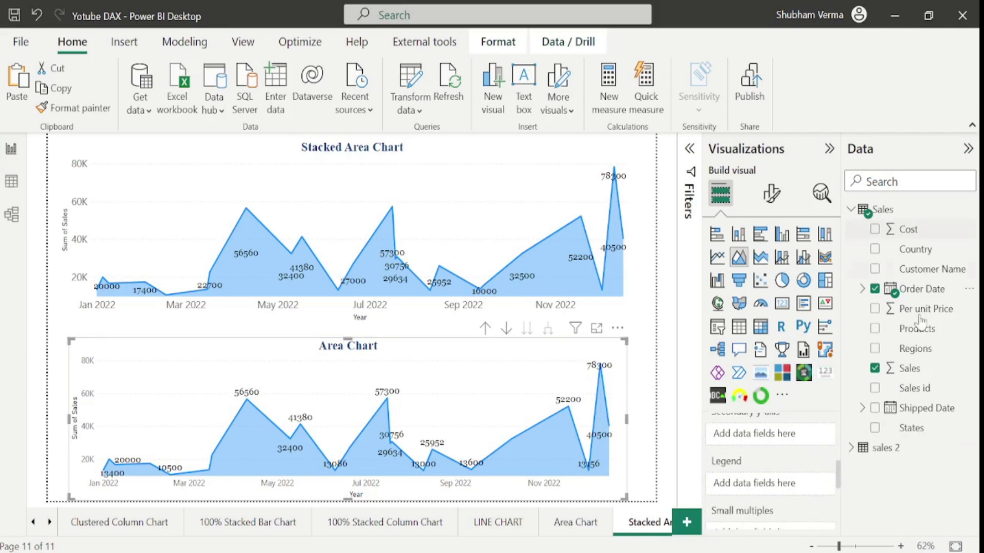
left_click_drag(930, 331, 775, 481)
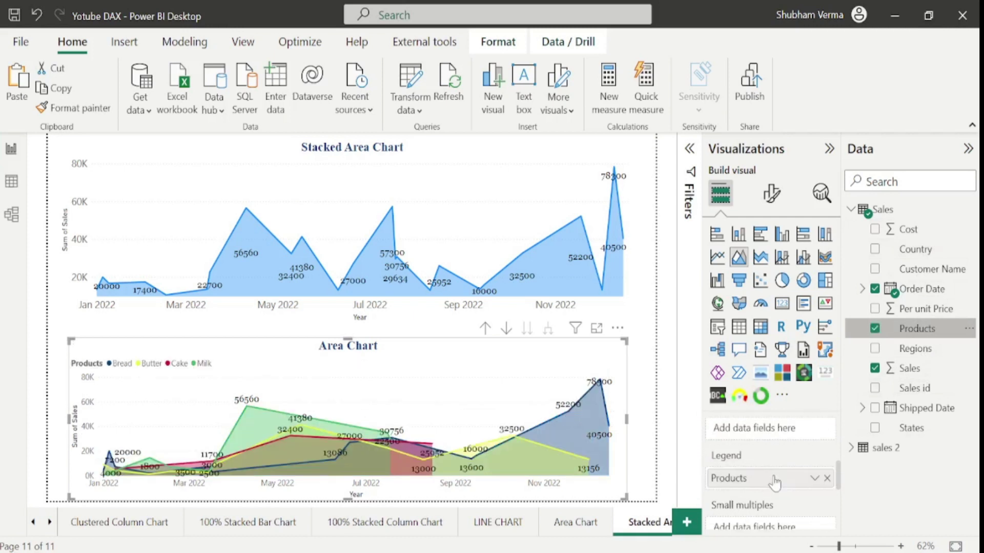
scroll(776, 481, "up", 1)
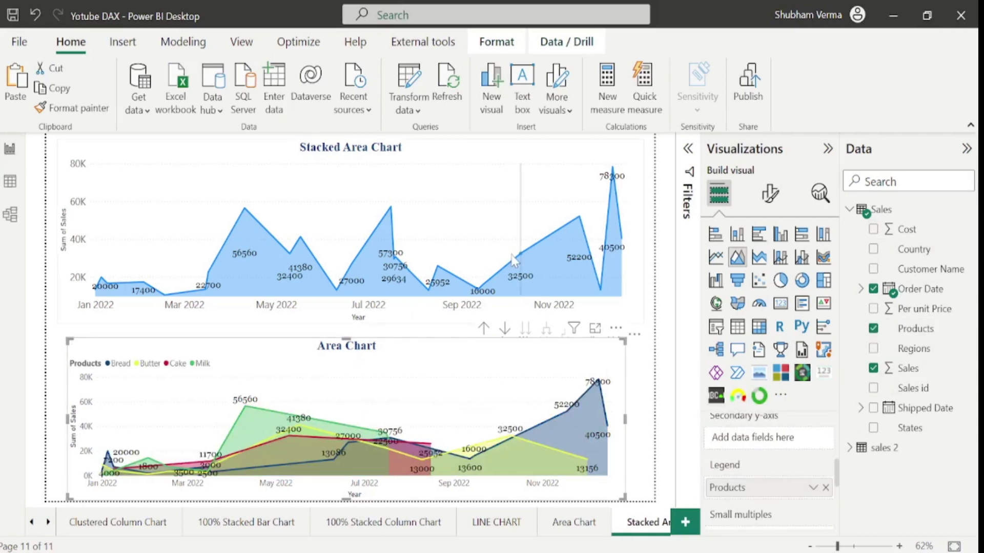
left_click(638, 321)
left_click_drag(917, 337, 774, 446)
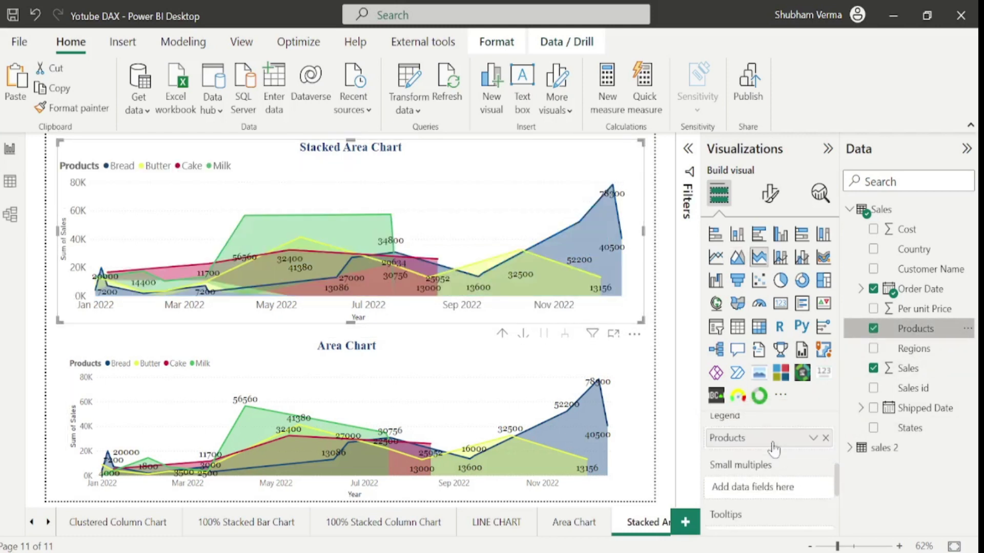
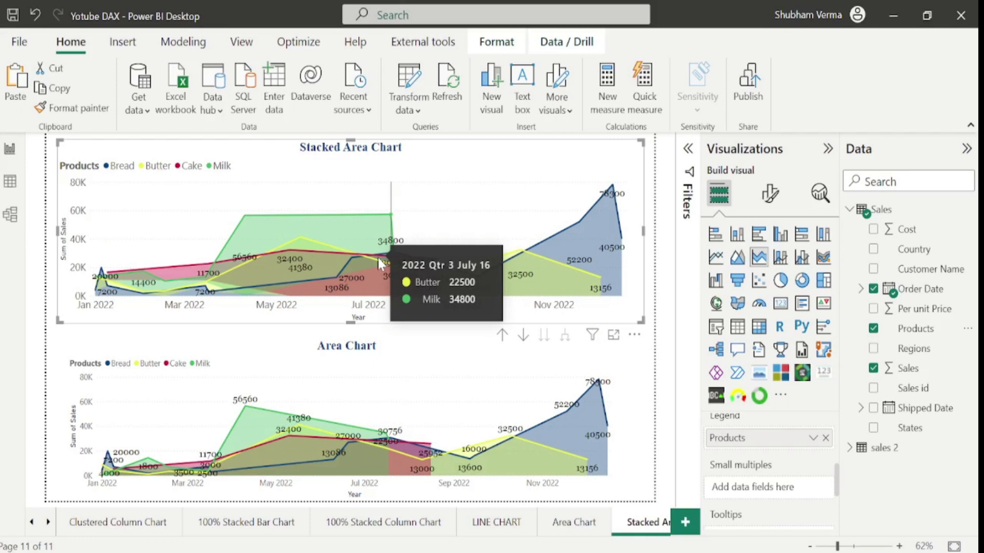
Switch to Calculator and add the stacked chart's 16 July Butter and Milk sales, 22500 + 34800
key("alt+Tab")
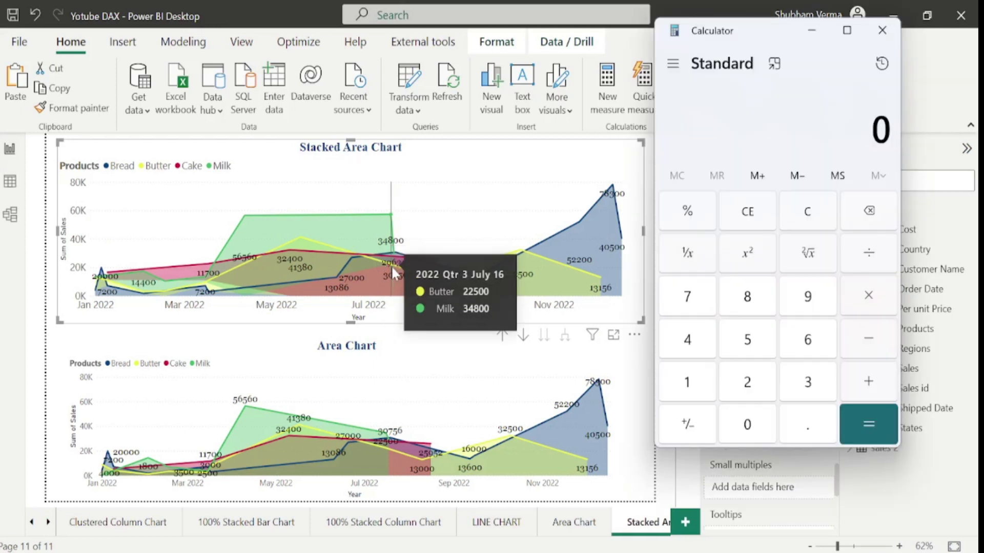
type("22500")
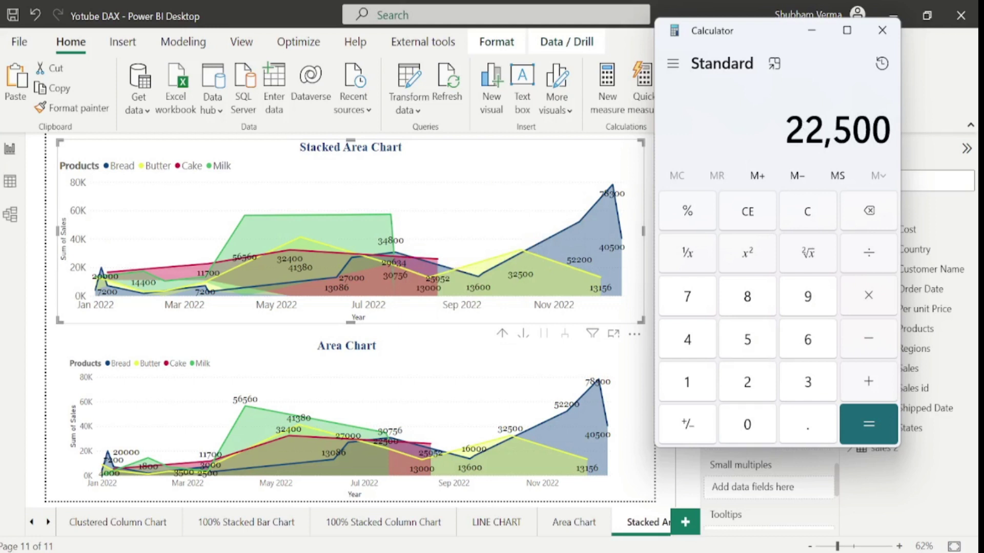
key("plus")
mouse_move(392, 261)
type("34800")
key("Return")
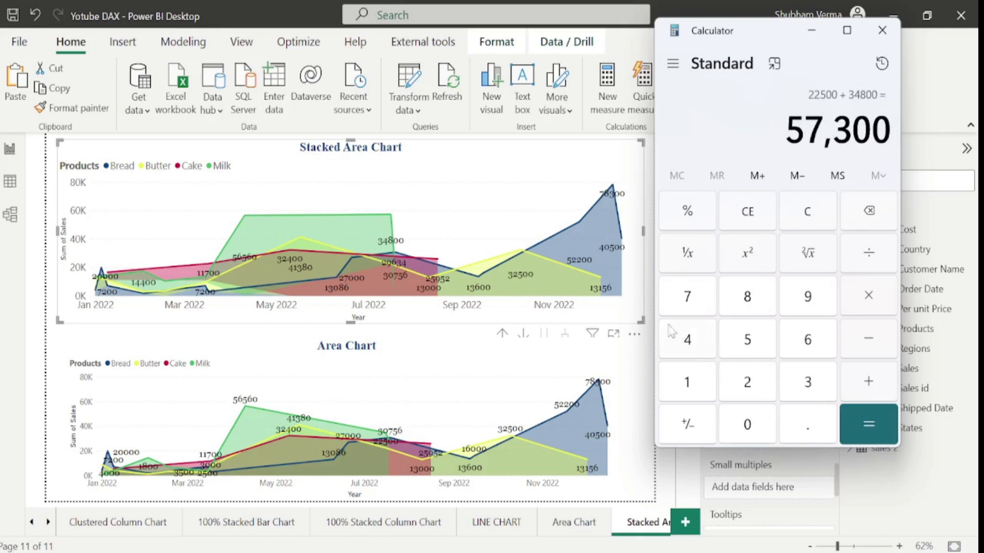
Enlarge the stacked area chart in focus mode, compare its 16 July peak with the calculated sum, and return to the report
left_click(596, 163)
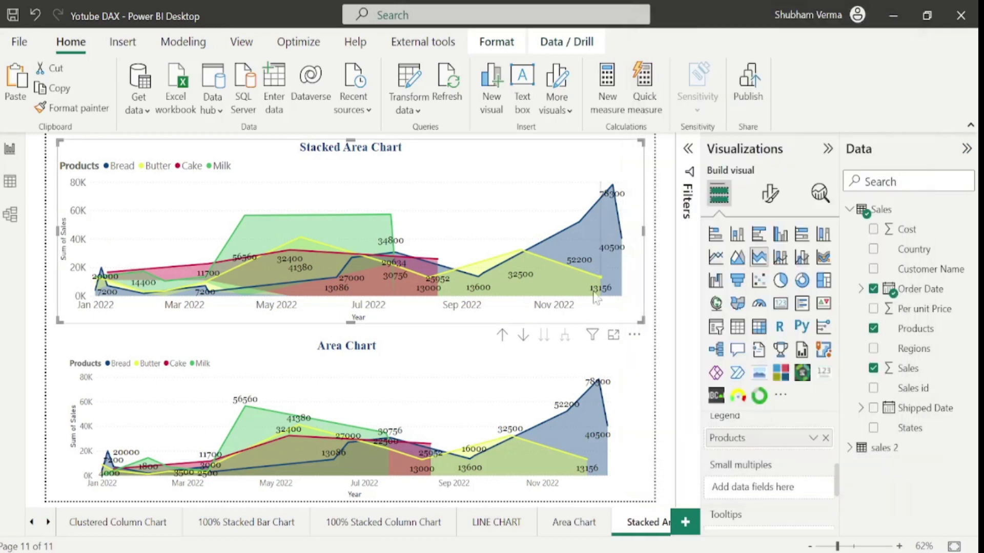
left_click(613, 335)
mouse_move(640, 274)
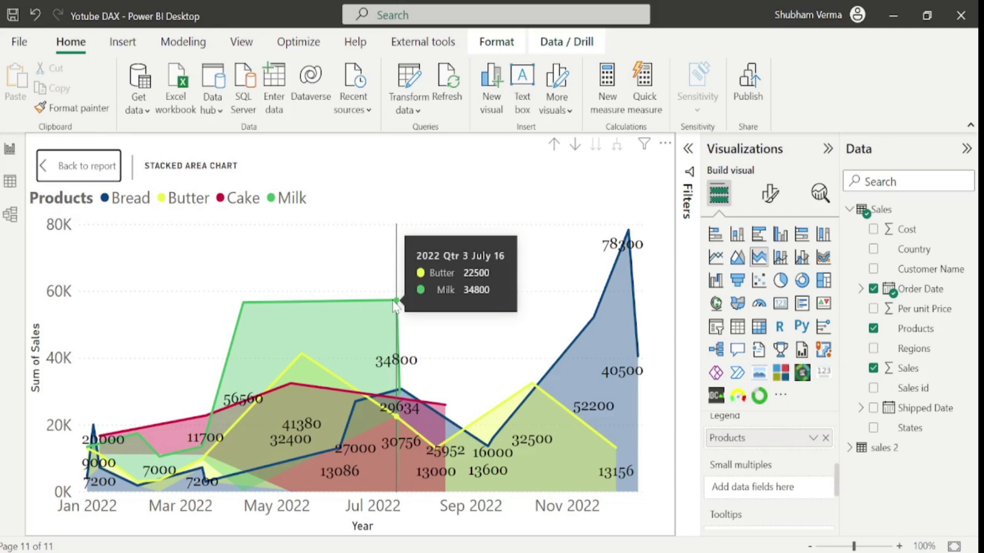
key("alt+Tab")
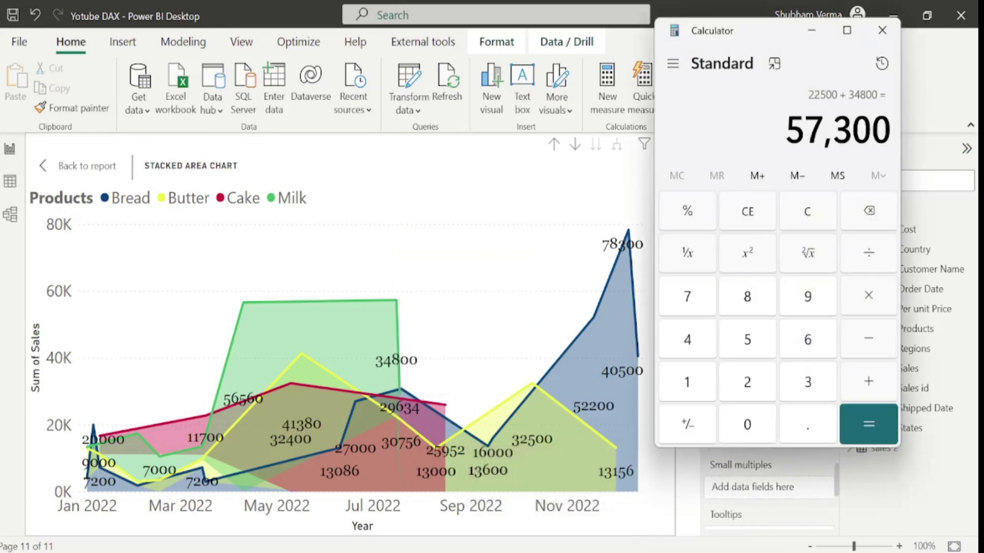
mouse_move(397, 306)
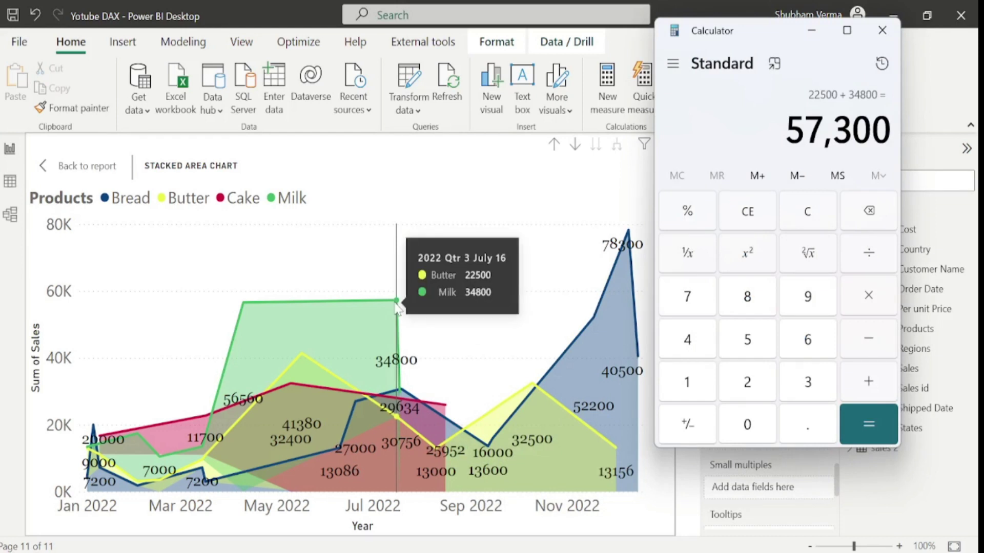
left_click(39, 167)
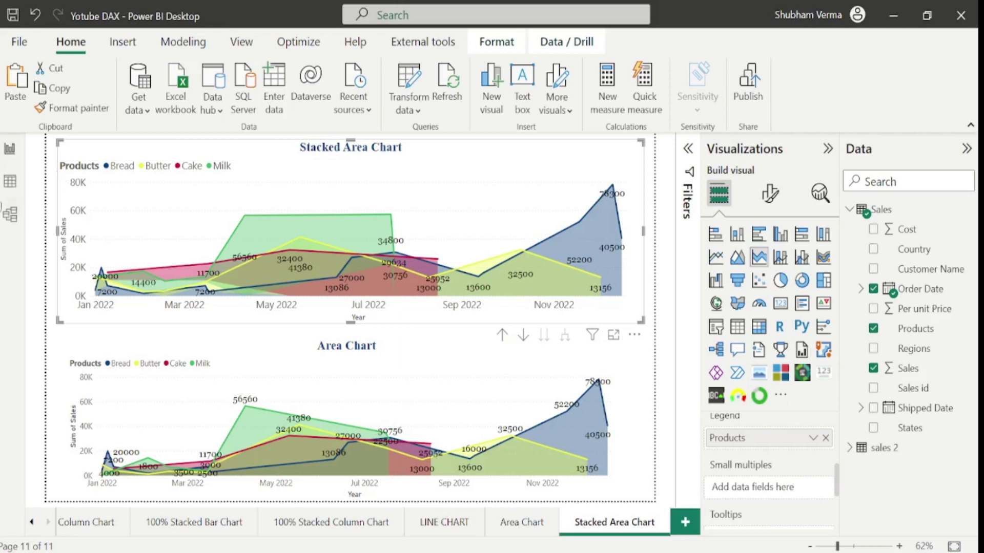
Enlarge the area chart in focus mode, check its 16 July Butter and Milk values against the calculated sum, and return to the report
left_click(480, 357)
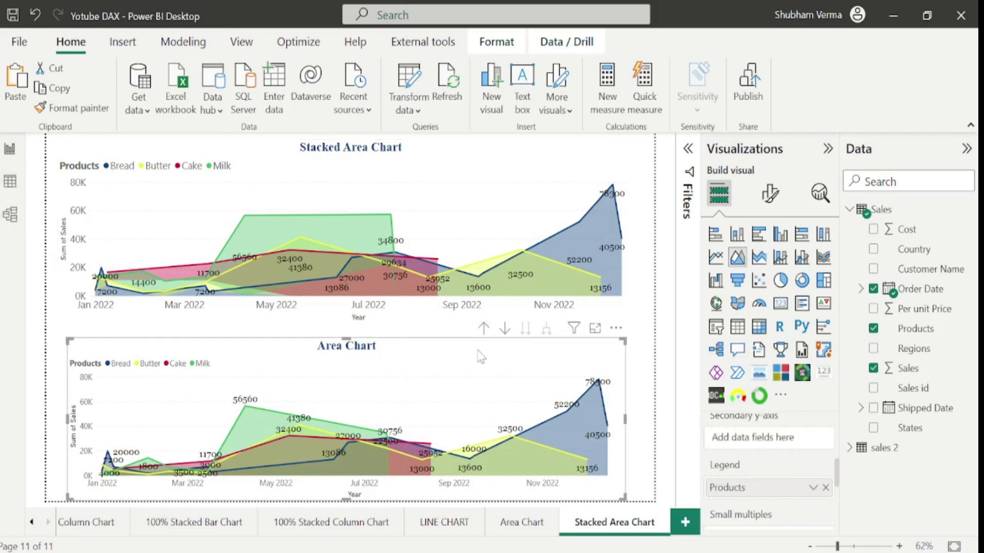
left_click(595, 331)
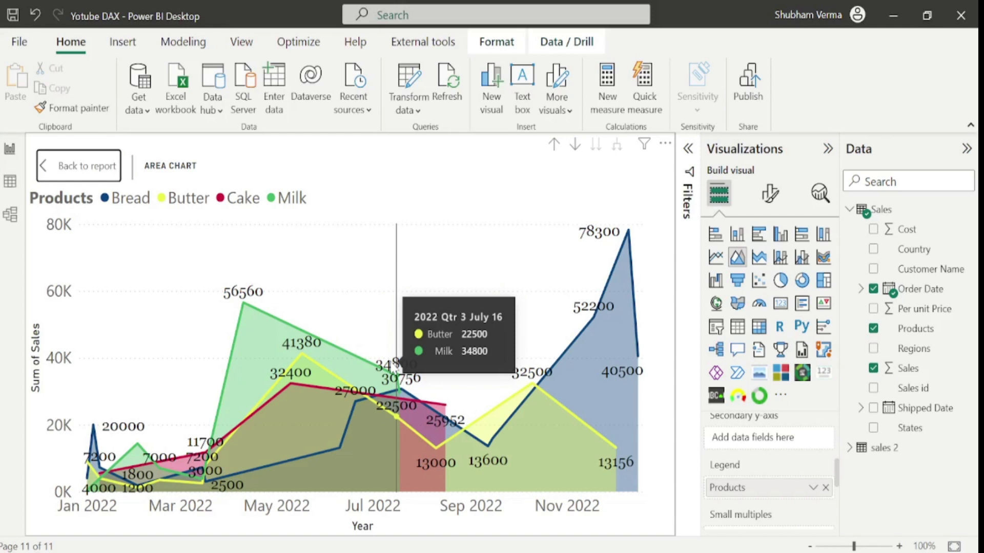
key("alt+Tab")
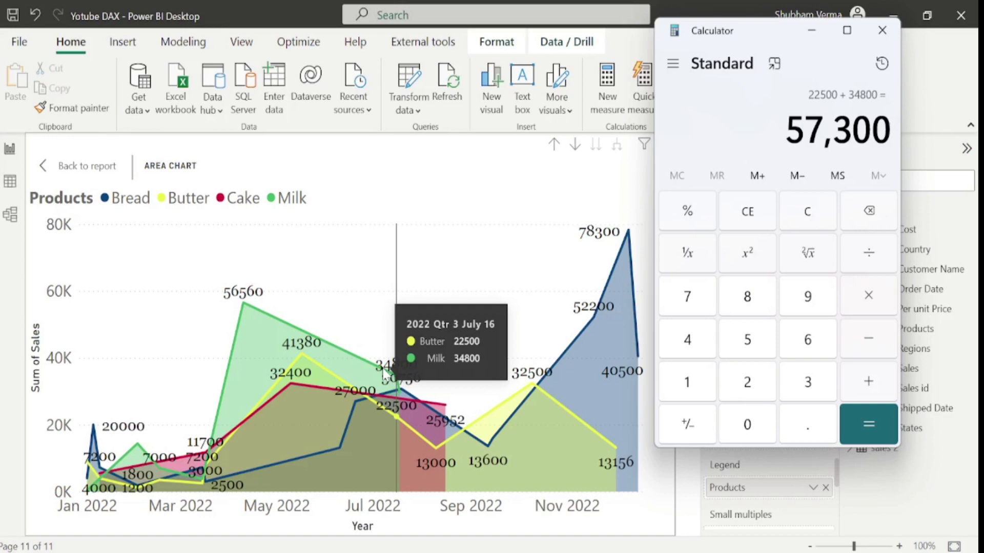
left_click(812, 34)
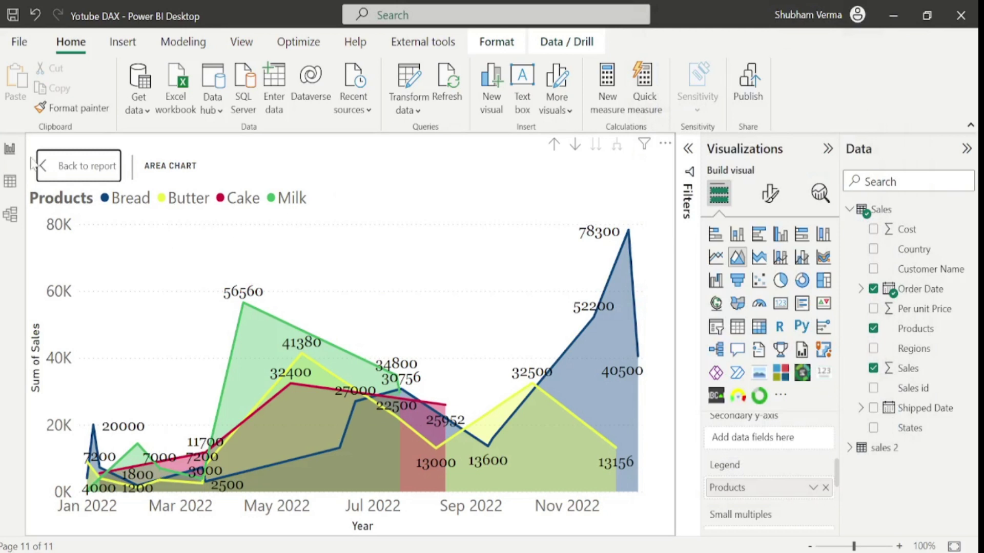
left_click(67, 173)
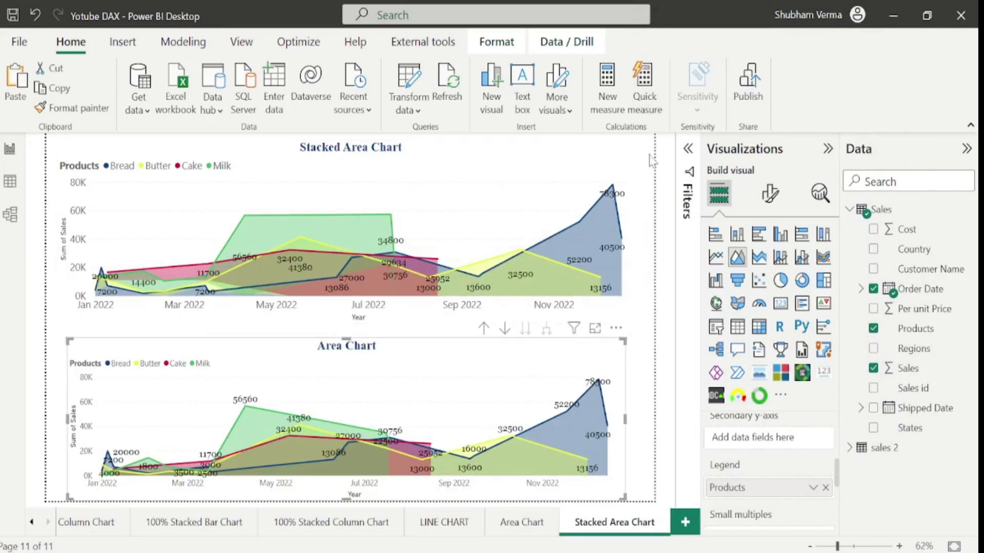
Switch to Calculator and add the stacked chart's 17 March Bread, Butter and Cake sales, 3000 + 8000 + 11700
mouse_move(221, 261)
key("alt+Tab")
left_click(807, 211)
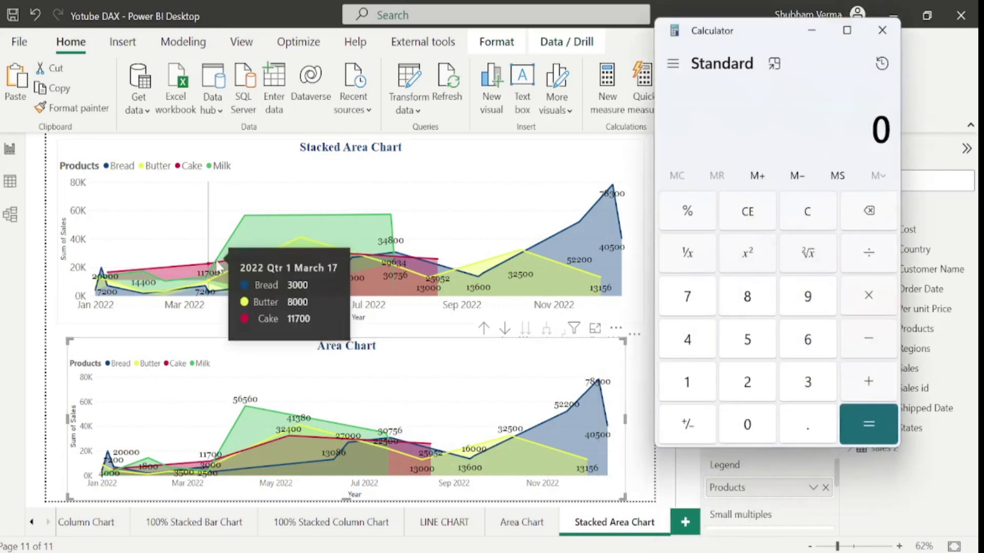
type("3000")
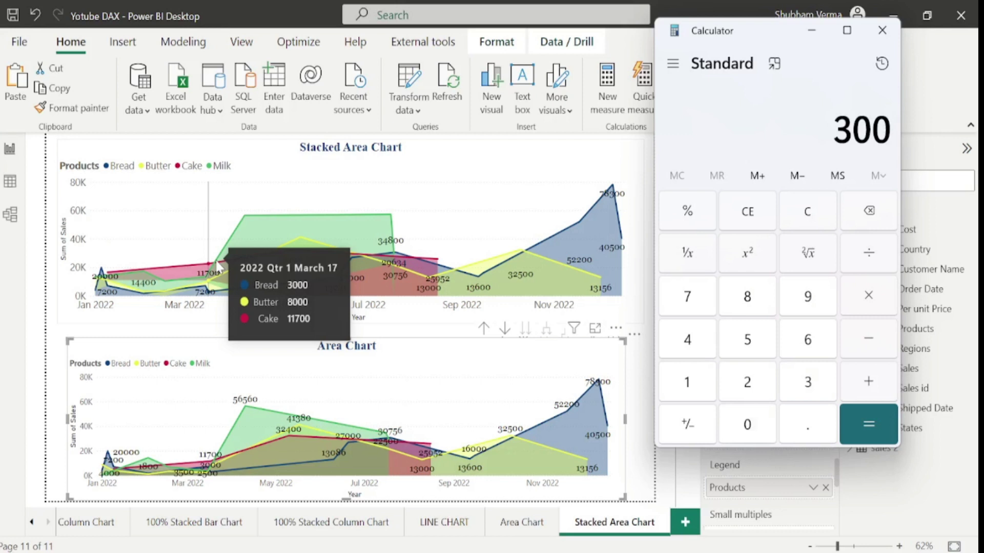
key("plus")
type("8")
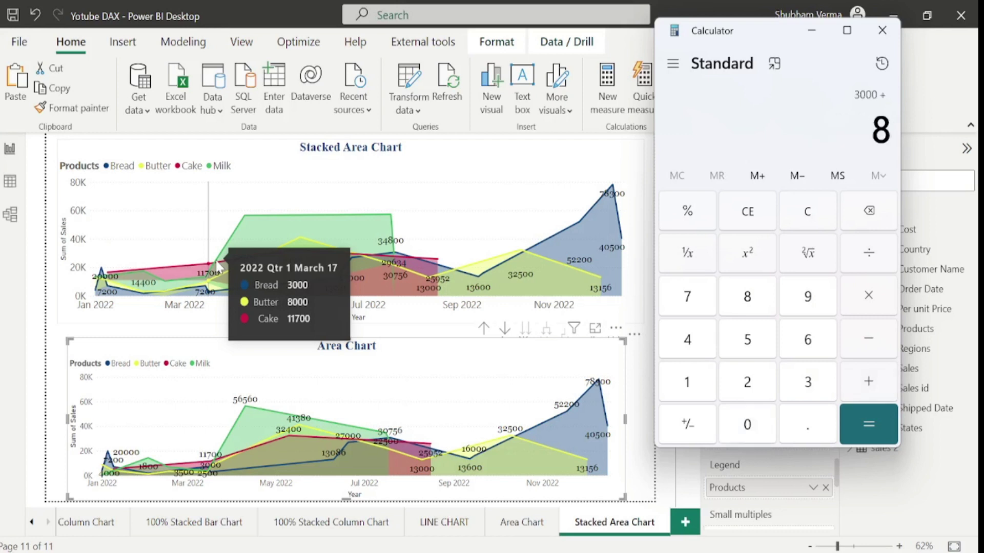
type(",000")
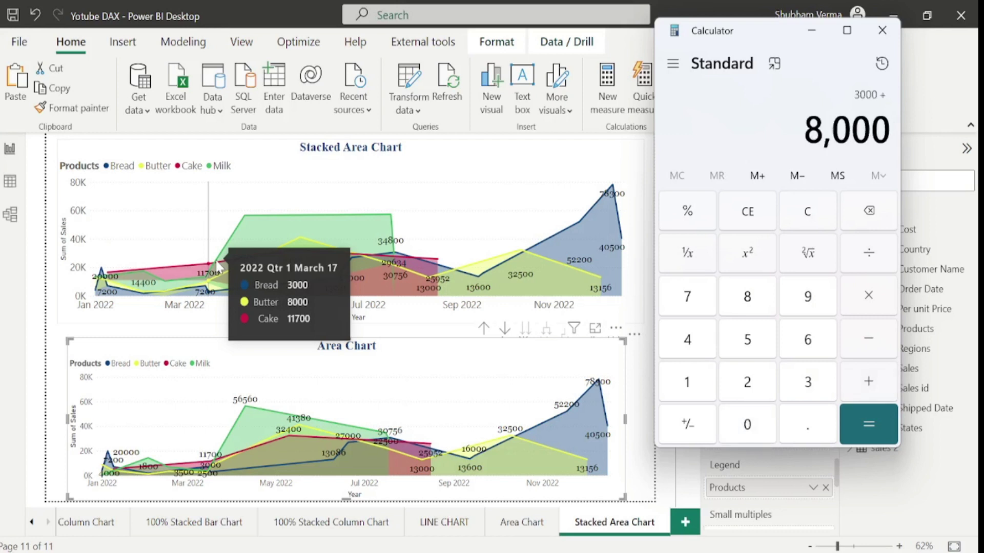
key("plus")
type("11700")
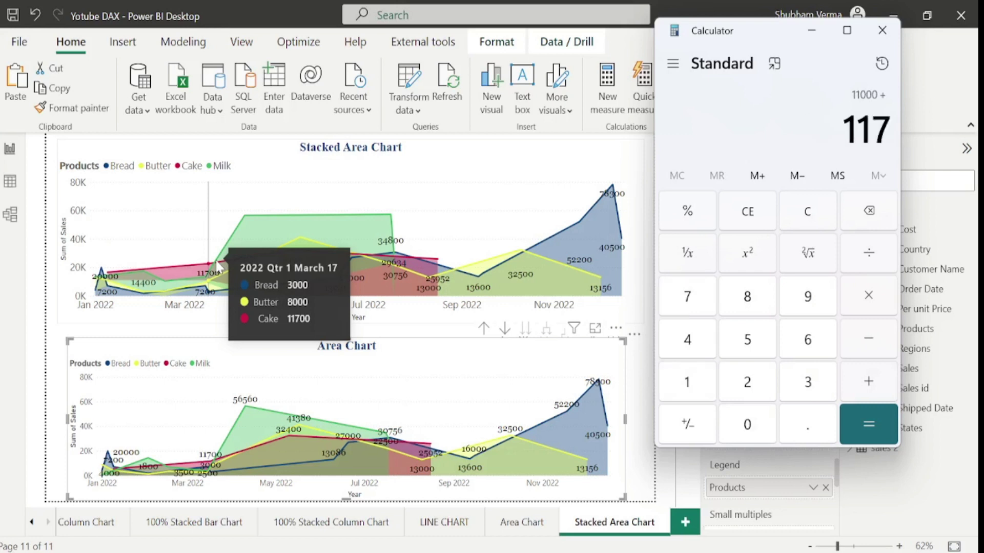
key("Return")
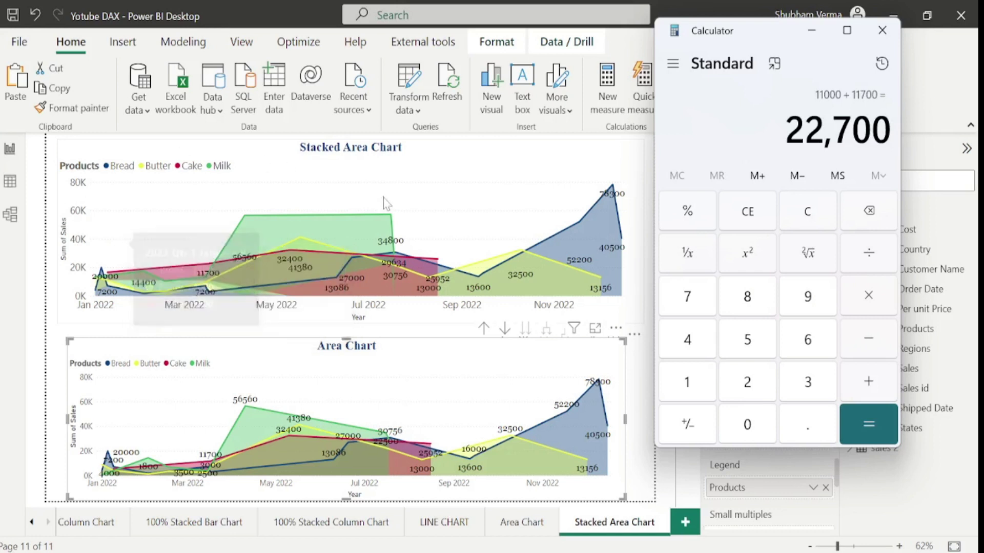
Enlarge the stacked area chart in focus mode, examine the height of its 17 March Cake point, and return to the report
left_click(422, 203)
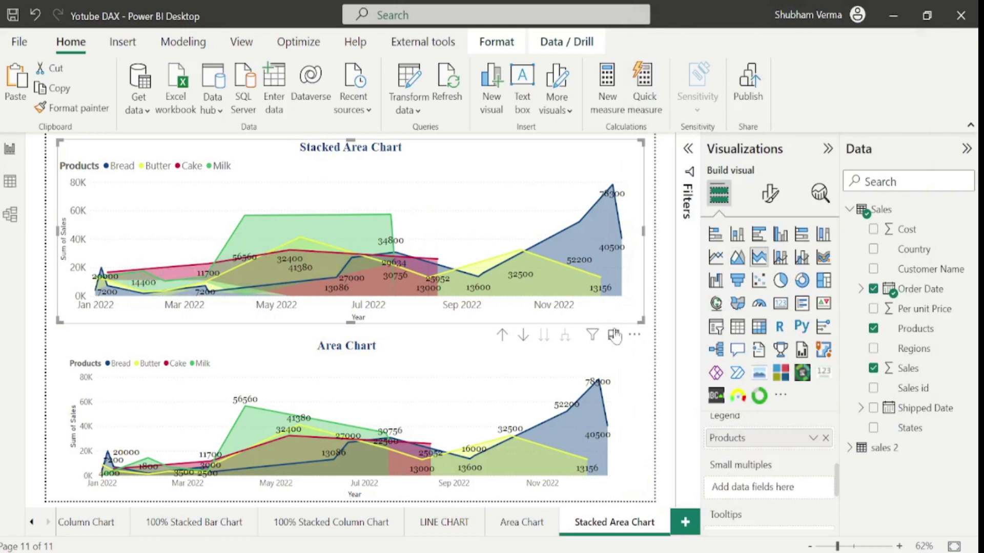
left_click(613, 336)
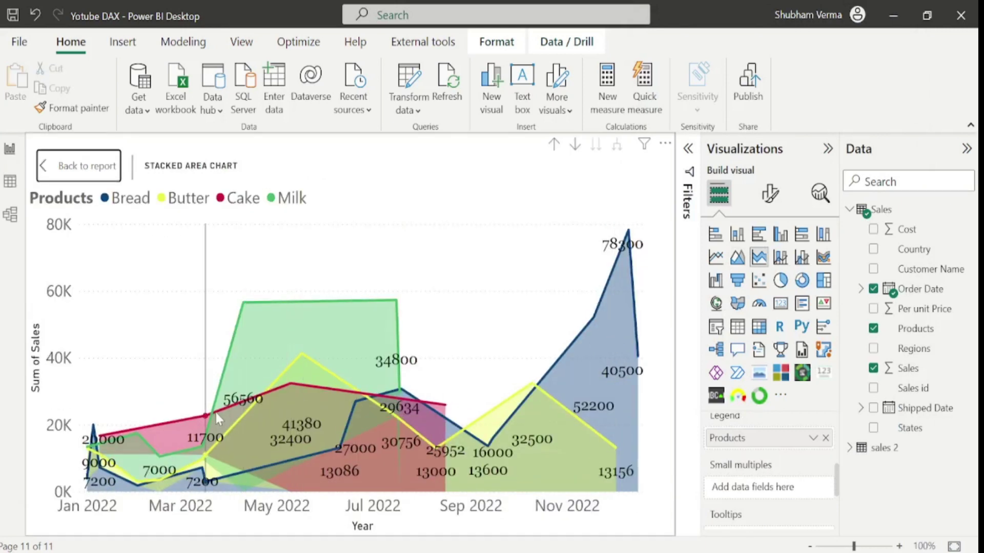
mouse_move(215, 410)
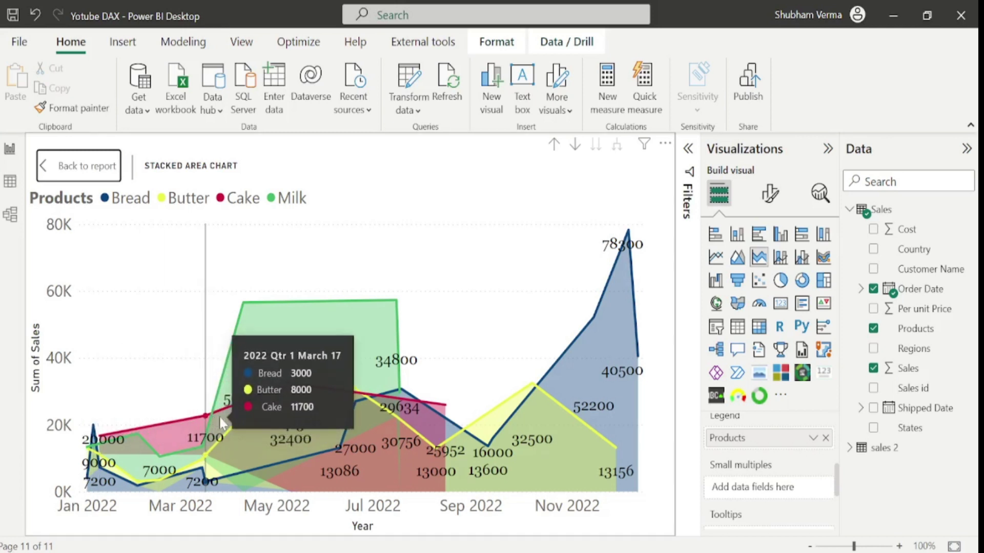
left_click(41, 172)
Enlarge the lower area chart in focus mode, examine its mid-March product values, and return to the report
left_click(495, 346)
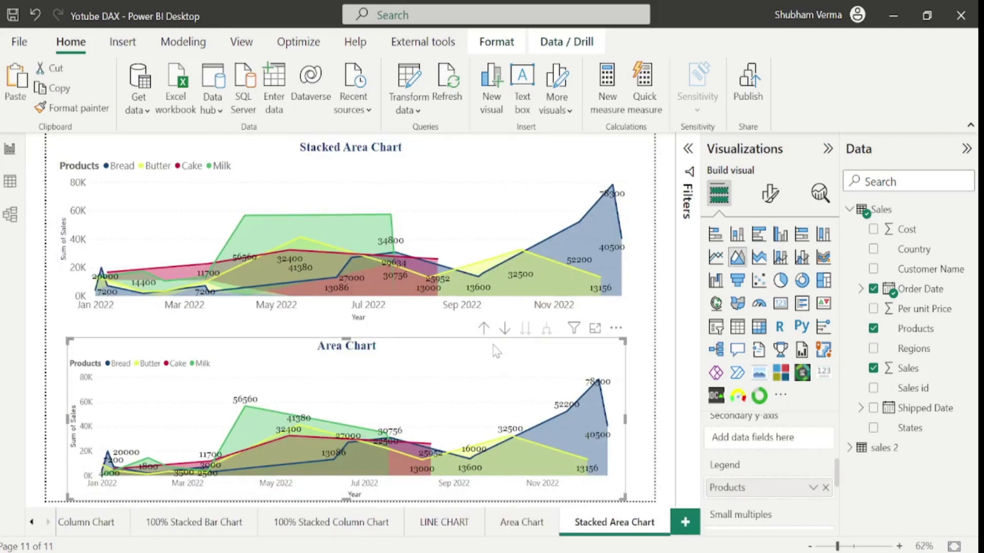
left_click(595, 328)
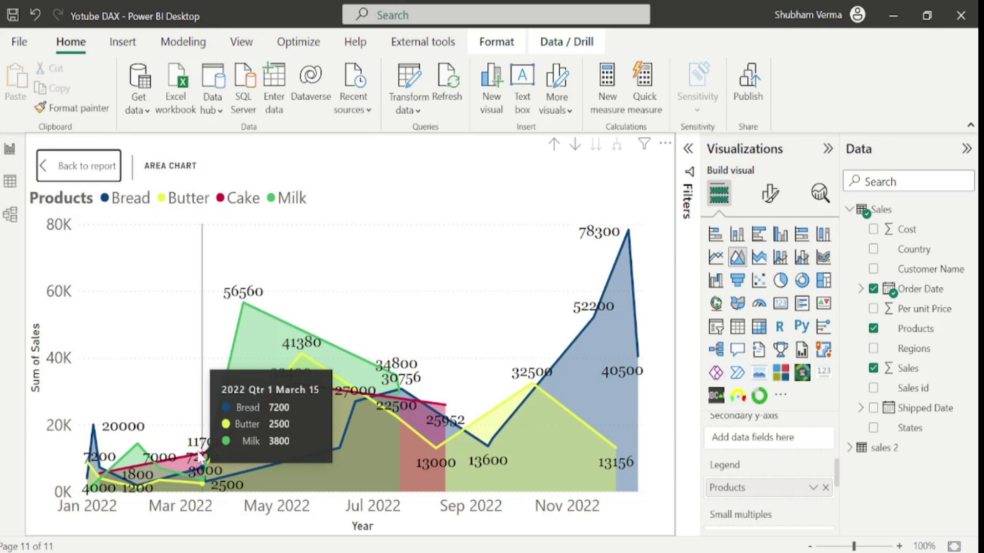
left_click(62, 166)
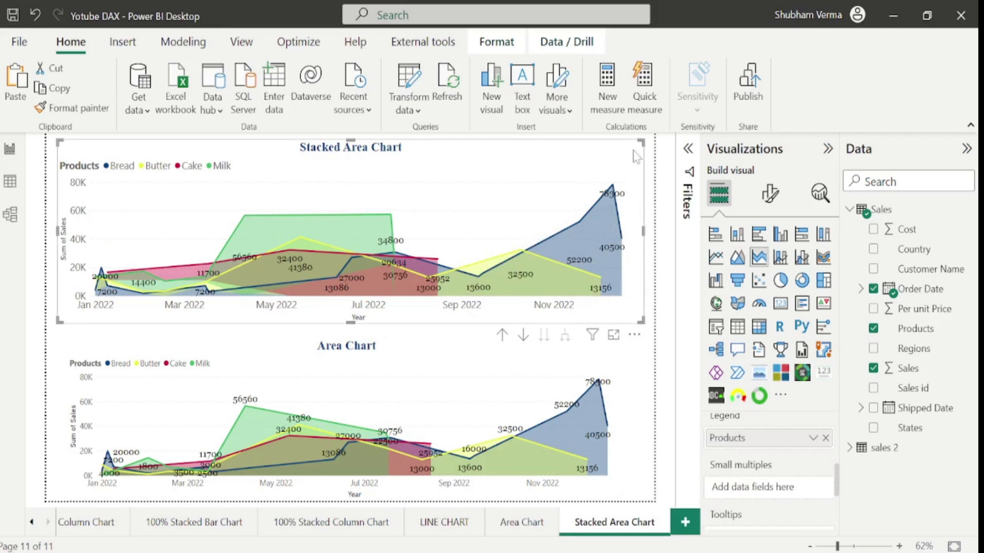
View the analytics options available for the stacked area chart and deselect the chart
left_click(820, 198)
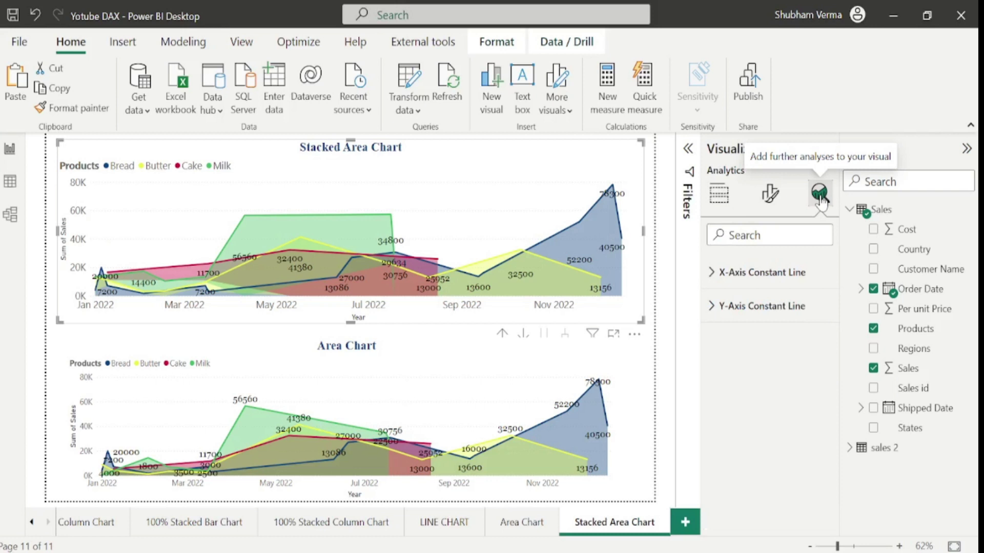
left_click(629, 364)
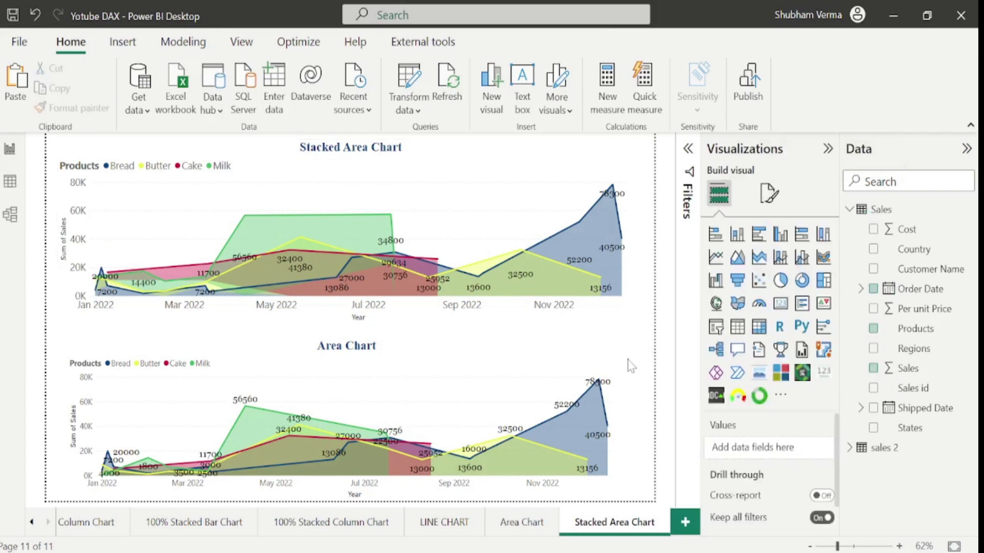
View the analytics options available for the lower area chart
left_click(625, 366)
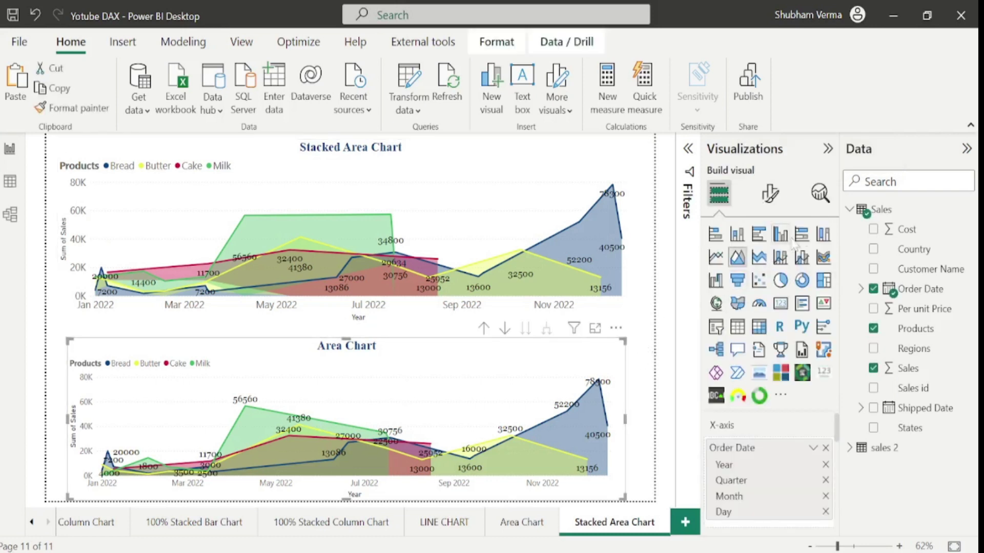
left_click(818, 193)
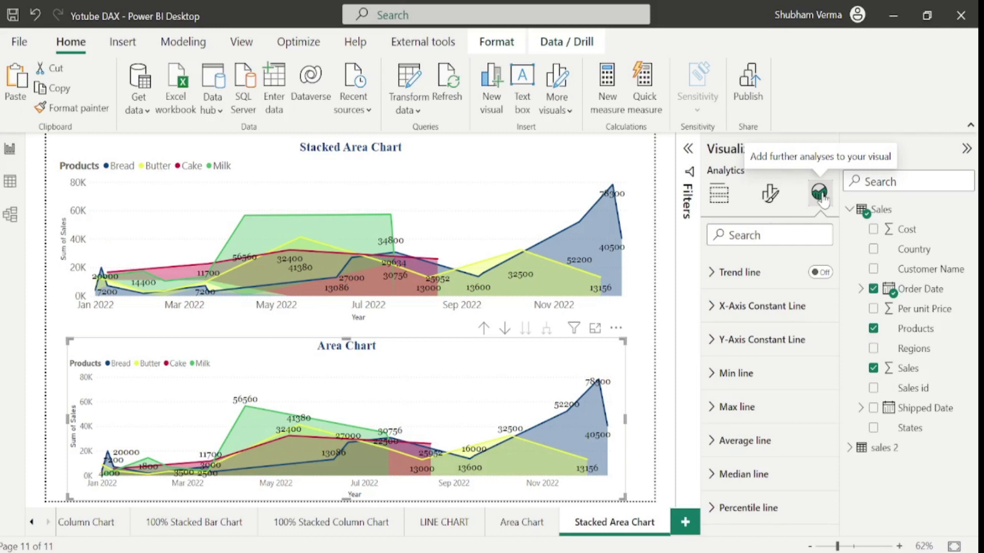
Switch to Chrome and browse the Power BI course's YouTube channel, its popular videos and its created playlists
mouse_move(675, 552)
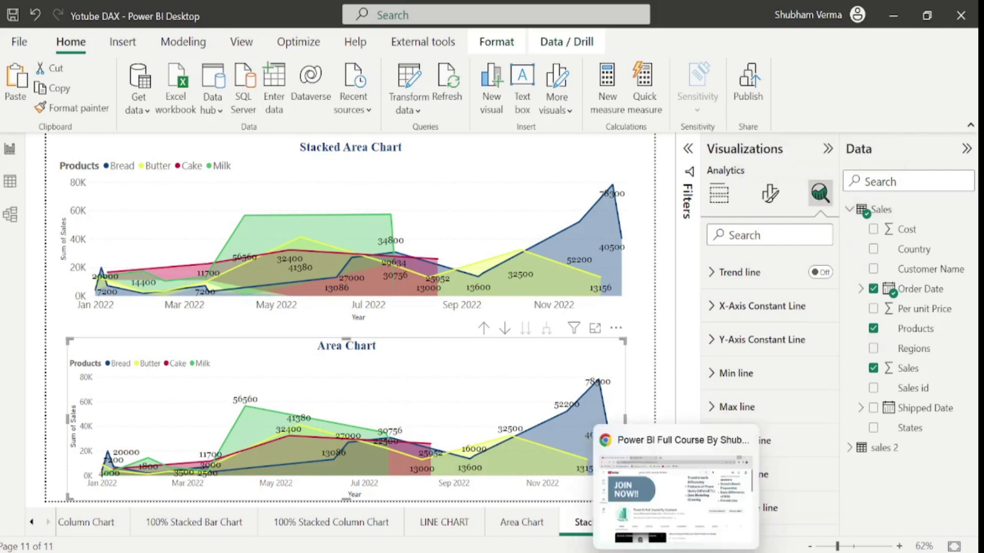
left_click(676, 492)
left_click_drag(214, 348, 487, 348)
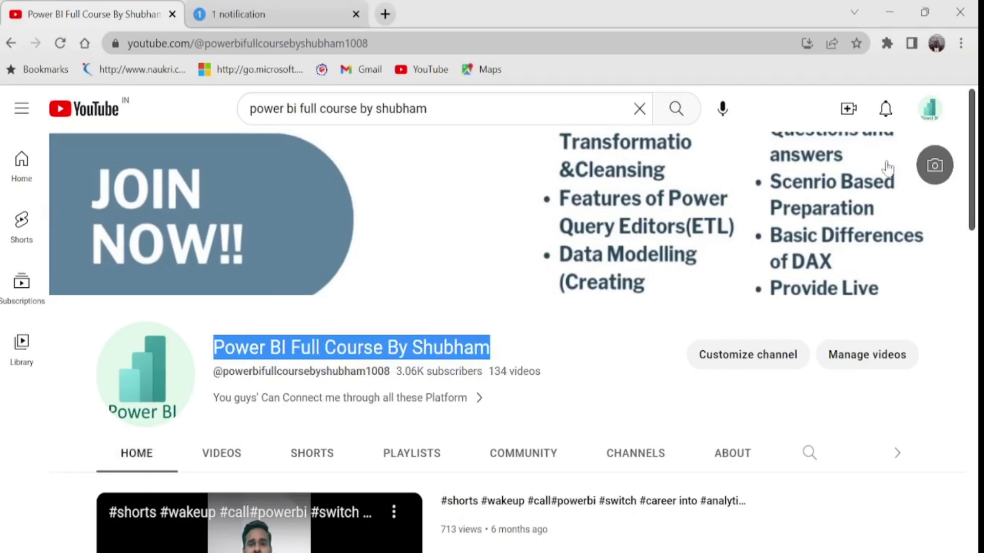
left_click_drag(974, 139, 973, 456)
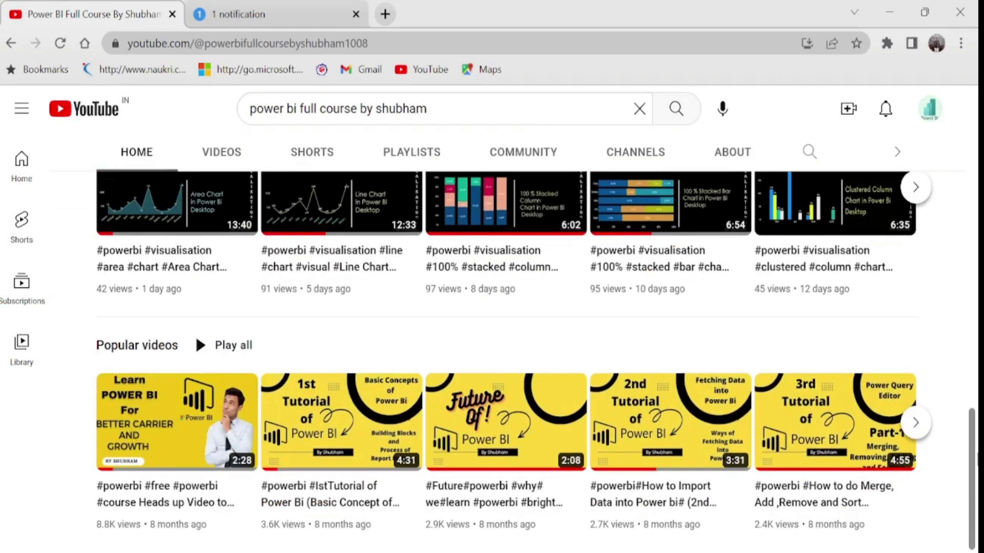
left_click(916, 423)
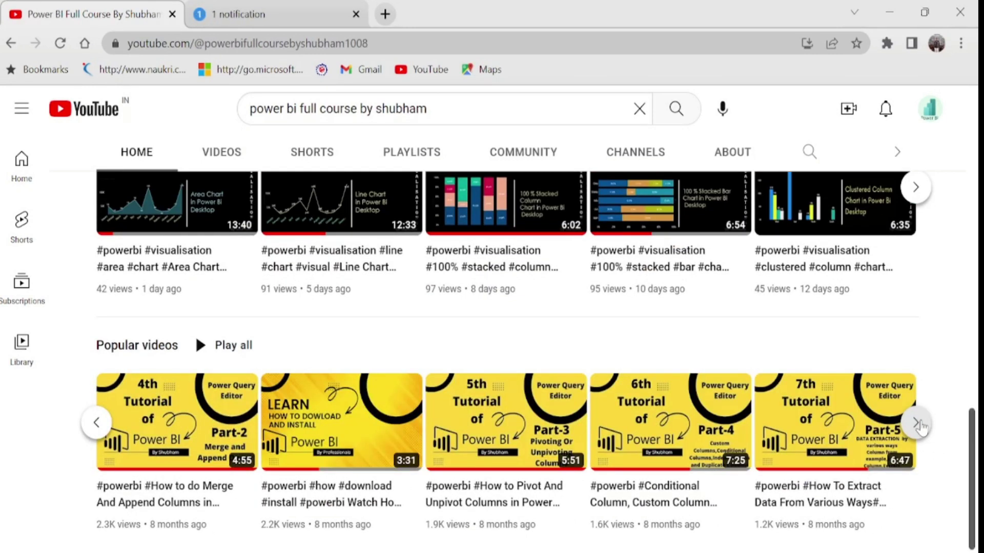
left_click(432, 152)
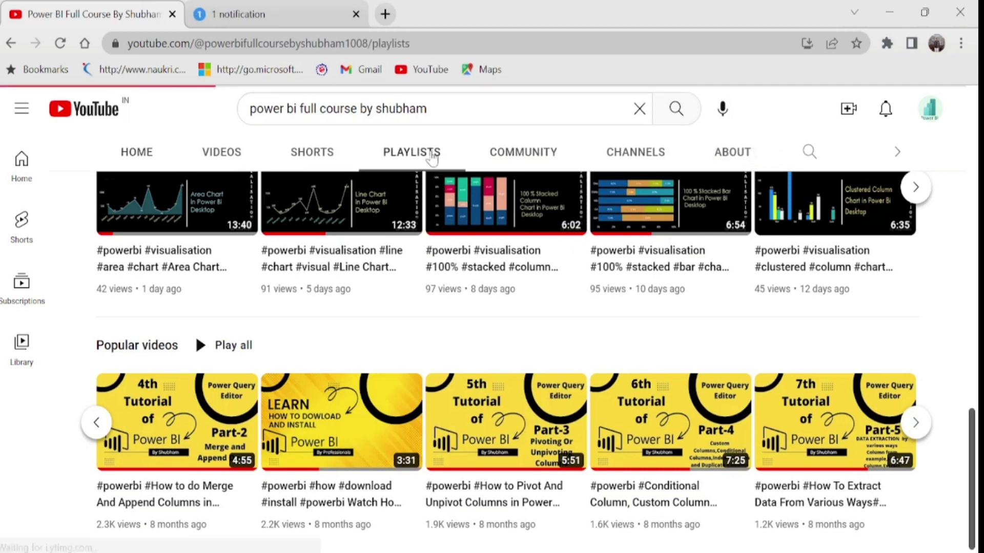
scroll(976, 360, "down", 8)
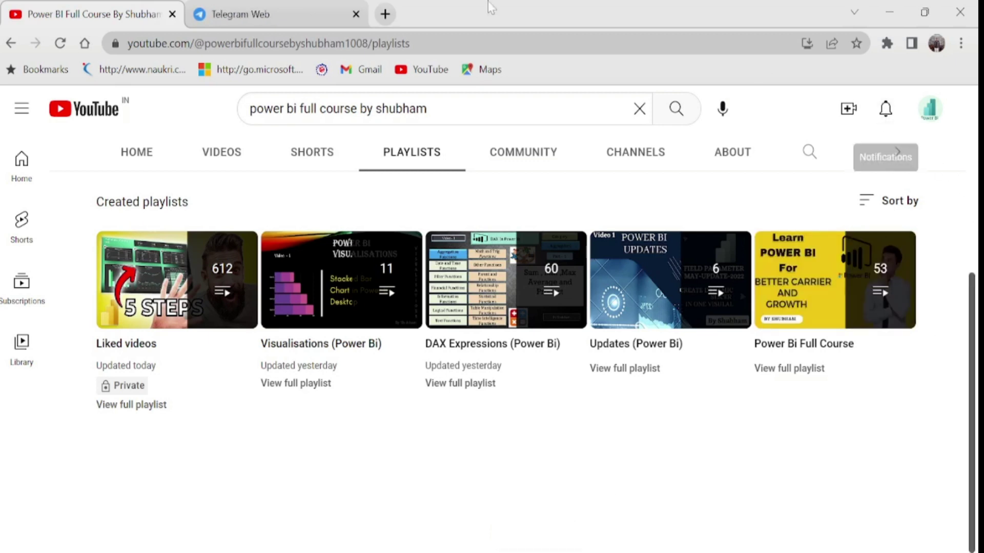
Browse the messages of the Power bi Jobs and Free Learning group in Telegram Web and return to the YouTube channel's playlists
left_click(275, 13)
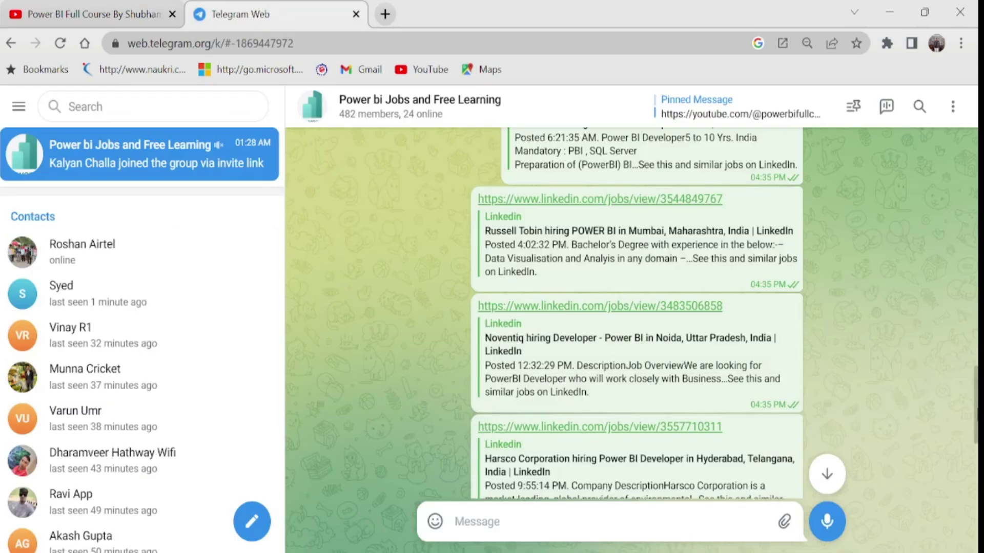
scroll(635, 313, "up", 8)
scroll(636, 313, "up", 4)
scroll(636, 312, "down", 10)
scroll(635, 313, "up", 12)
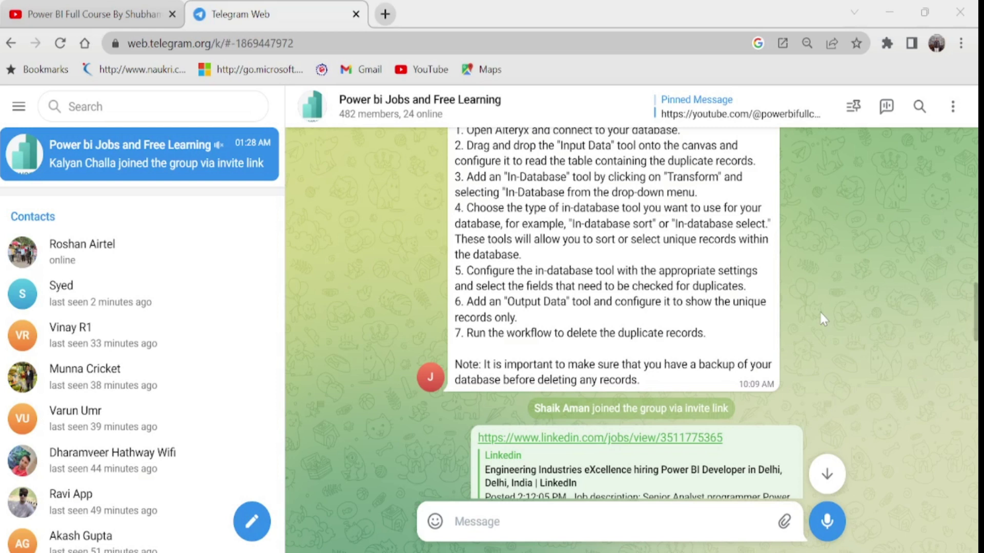
left_click(92, 14)
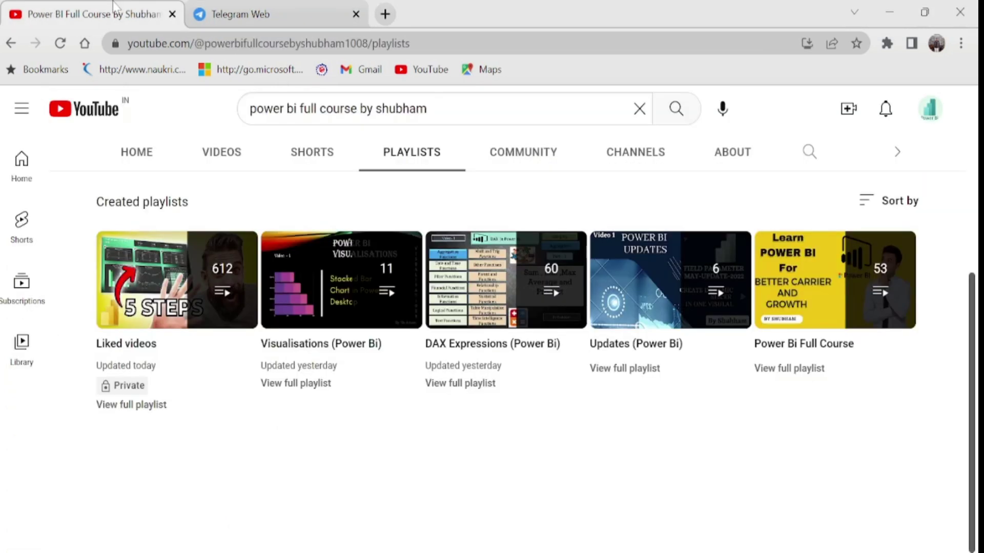